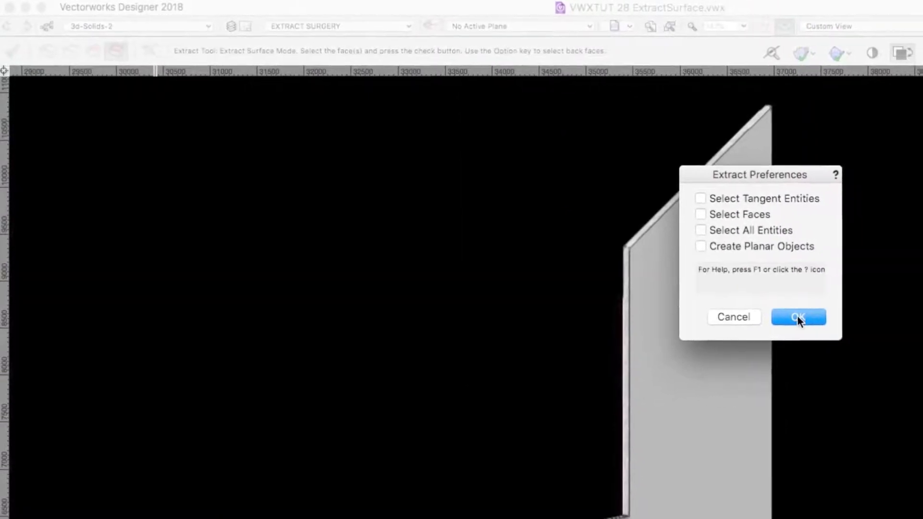
# - Extract the tall wall's upper and lower front faces as surfaces and assign the group with all its subobjects to class Glazing-Image
pyautogui.click(812, 319)
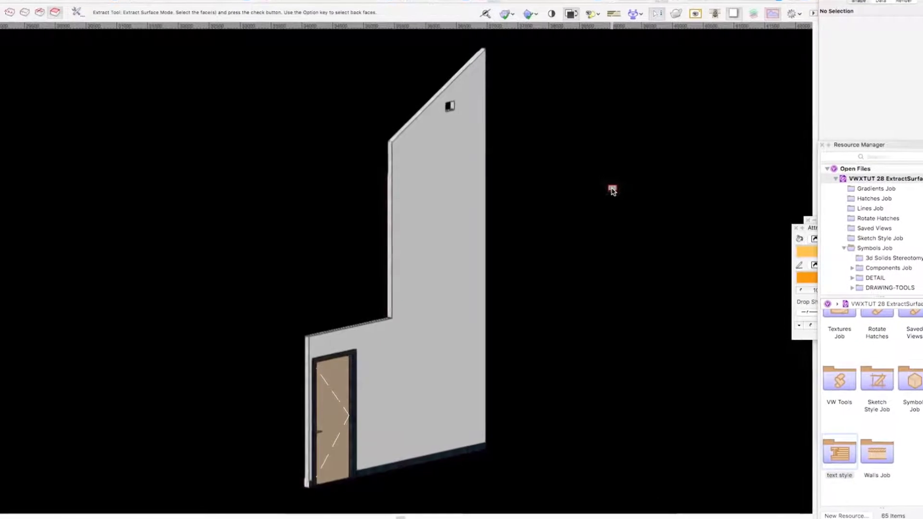
pyautogui.click(426, 177)
pyautogui.keyDown('shift'); pyautogui.click(429, 370); pyautogui.keyUp('shift')
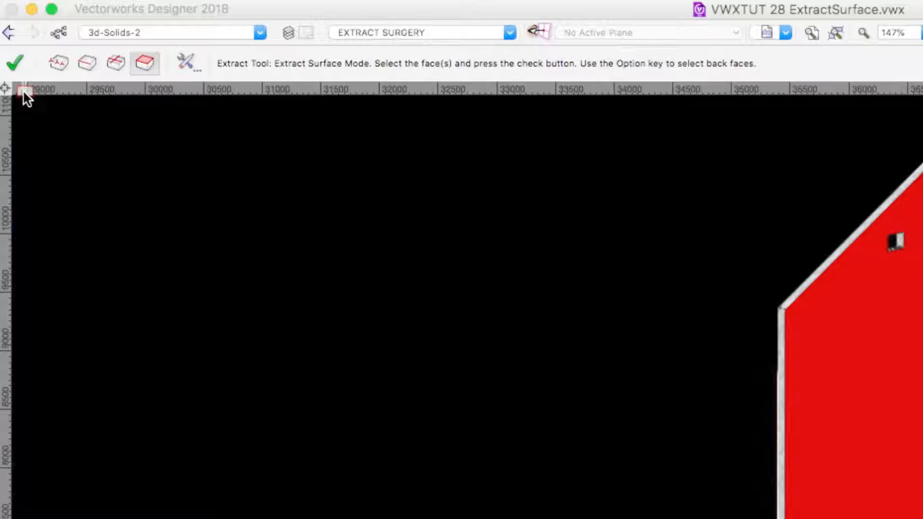
pyautogui.click(15, 60)
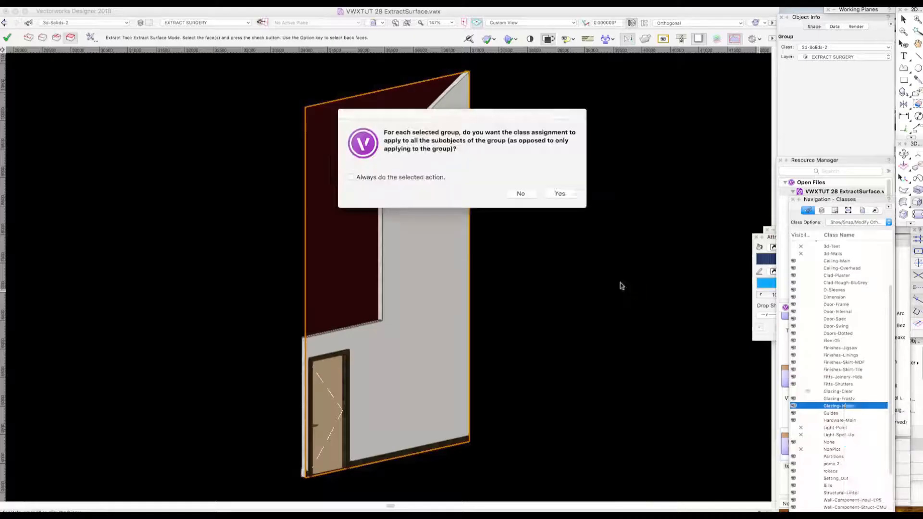
pyautogui.click(561, 195)
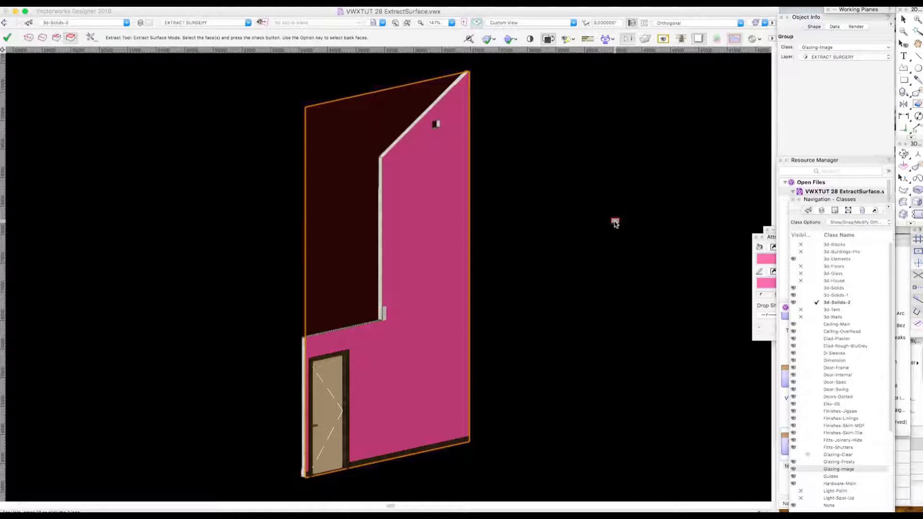
# - Move the extracted wall surfaces in 3D with offsets of X 2, Y 0 and Z 0
pyautogui.press('super+2')
pyautogui.press('super+2')
pyautogui.press('super+2')
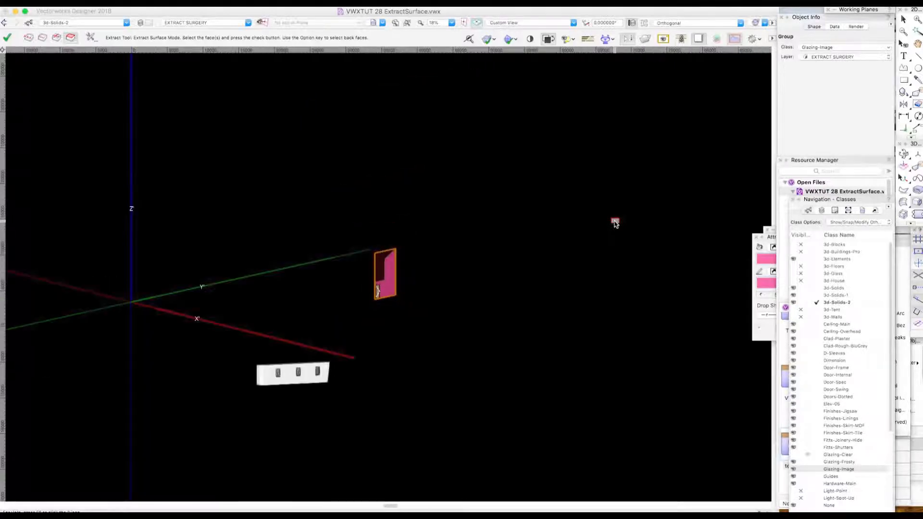
pyautogui.press('super+1')
pyautogui.press('super+1')
pyautogui.press('super+1')
pyautogui.press('super+1')
pyautogui.press('super+1')
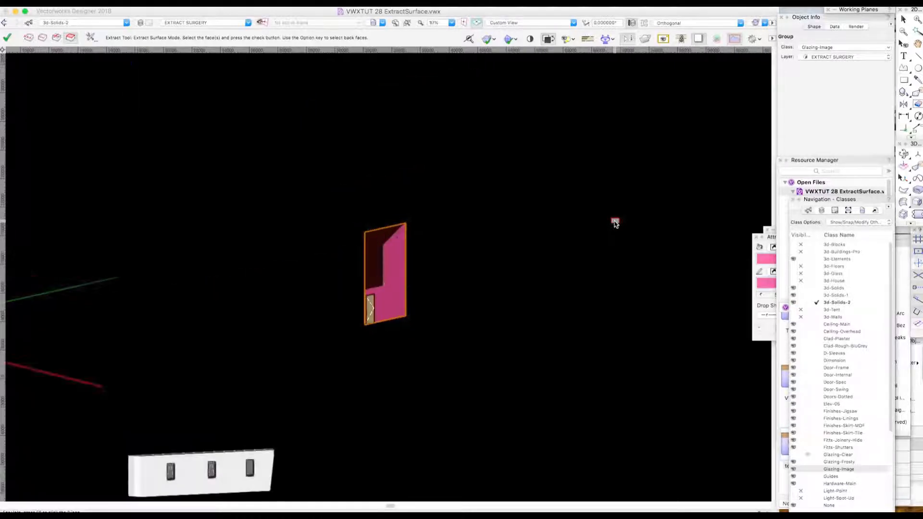
pyautogui.press('super+2')
pyautogui.press('alt+super+m')
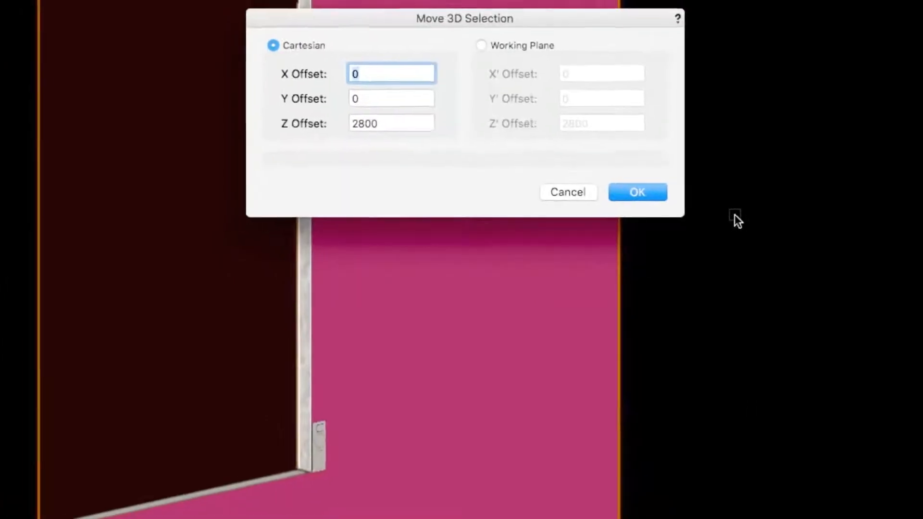
pyautogui.write('2')
pyautogui.press('Tab')
pyautogui.press('Tab')
pyautogui.write('0')
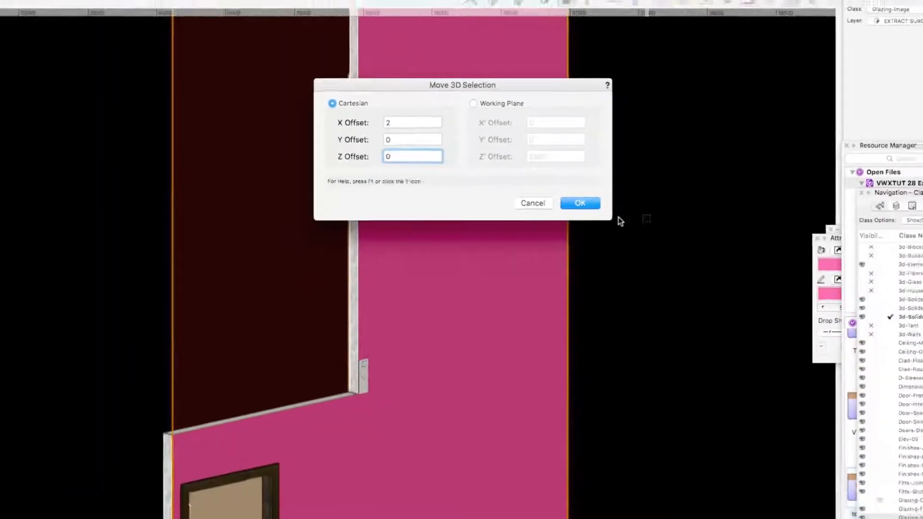
pyautogui.press('Return')
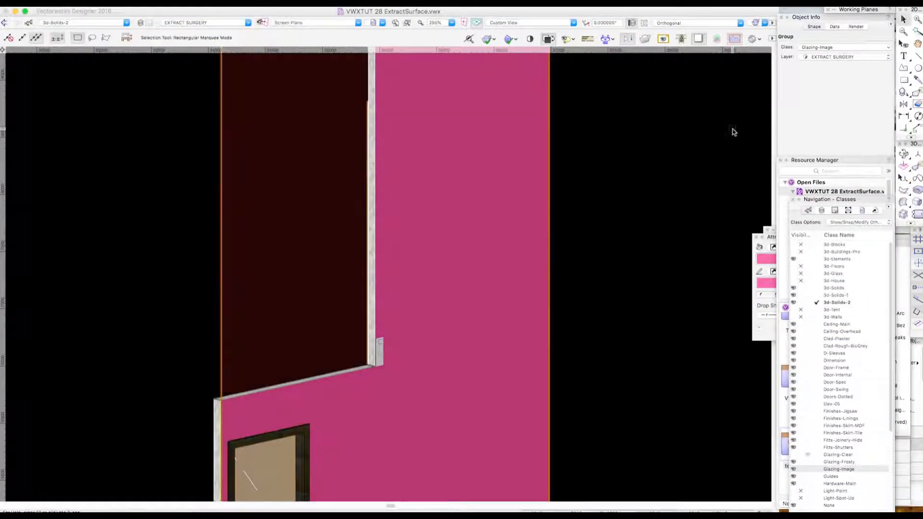
# - Inside the group, merge the two extracted surfaces into one object and assign it to the Glazing-Image class
pyautogui.press('super+[')
pyautogui.rightClick(492, 190)
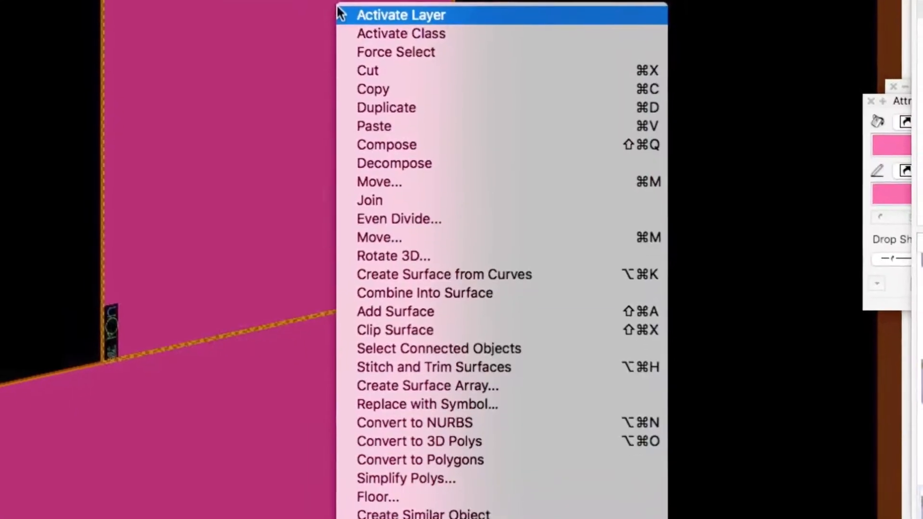
pyautogui.click(438, 322)
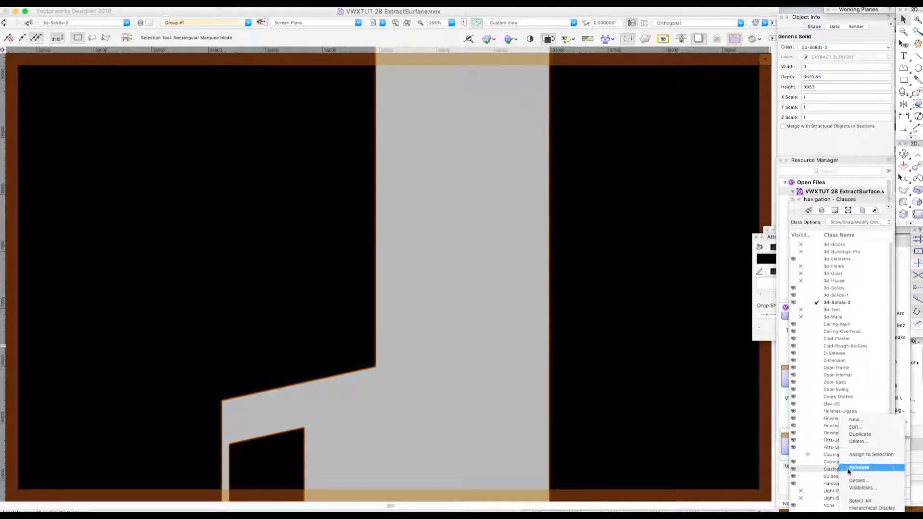
pyautogui.click(859, 468)
pyautogui.click(551, 189)
# - Apply the ASHLEAM Tuncliffe texture to the merged surface and set the texture scale to 2
pyautogui.click(856, 26)
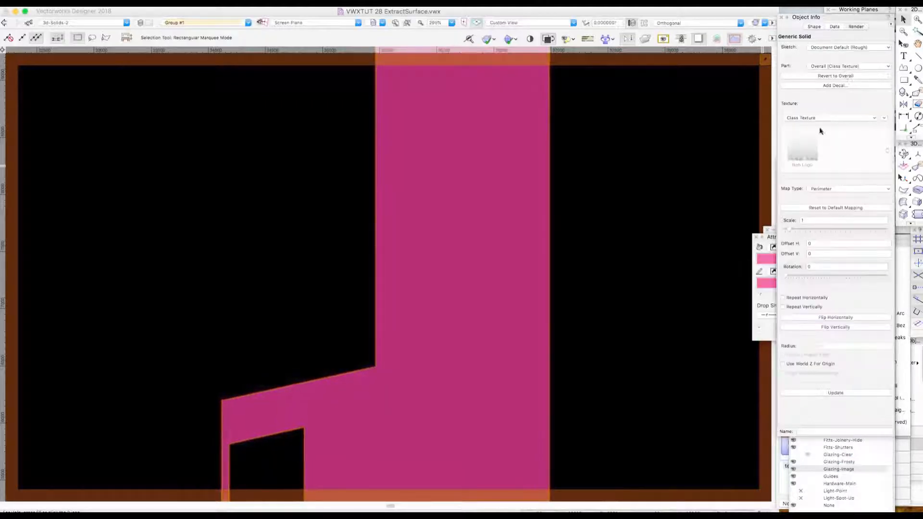
pyautogui.click(802, 146)
pyautogui.scroll(5, 770, 337)
pyautogui.scroll(-5, 832, 297)
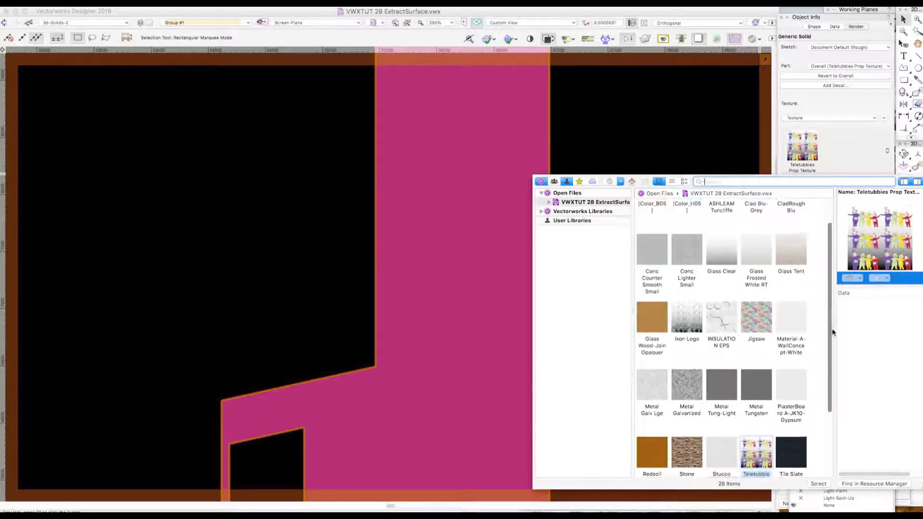
pyautogui.scroll(5, 812, 275)
pyautogui.doubleClick(718, 226)
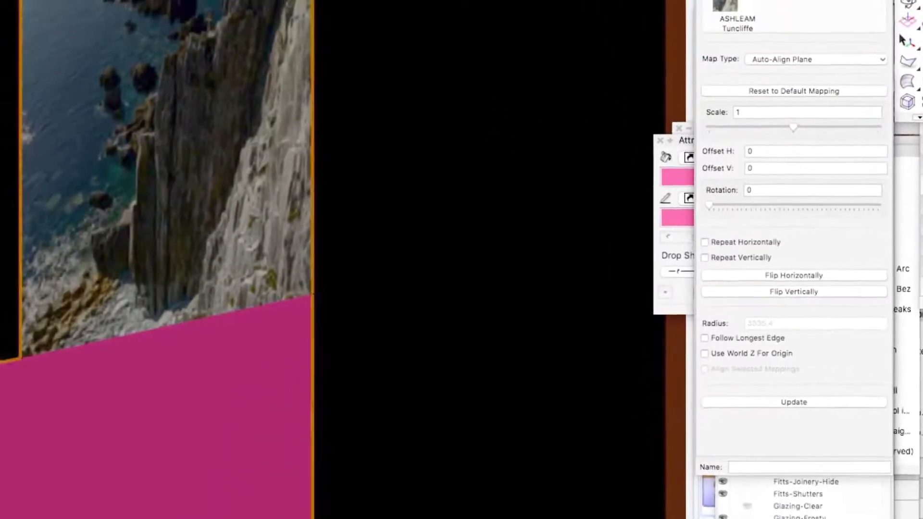
pyautogui.moveTo(732, 104); pyautogui.dragTo(685, 113)
pyautogui.write('2')
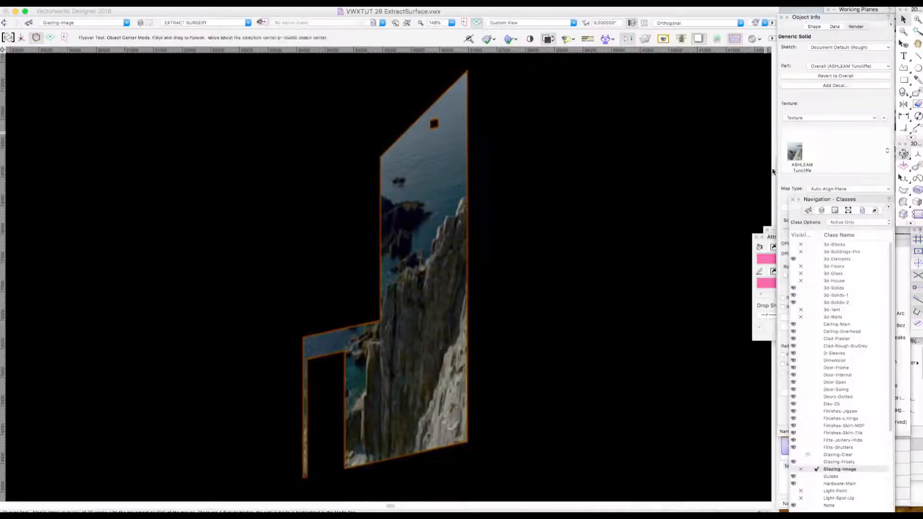
# - Set the tall wall's texture mode to By Object
pyautogui.moveTo(607, 195); pyautogui.dragTo(410, 196)
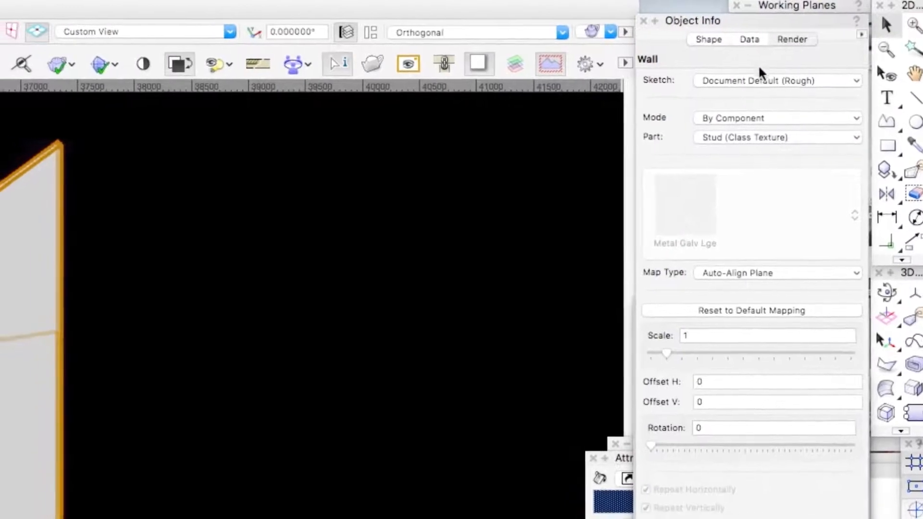
pyautogui.click(758, 118)
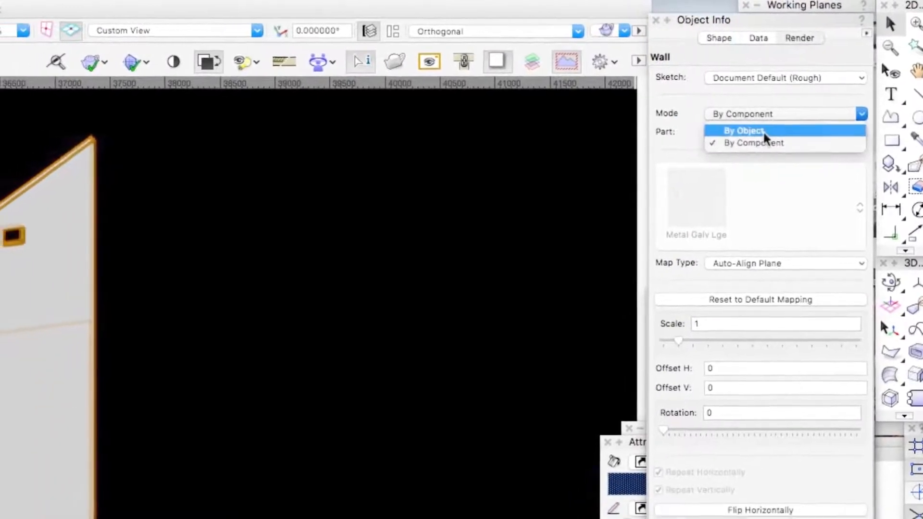
pyautogui.click(687, 91)
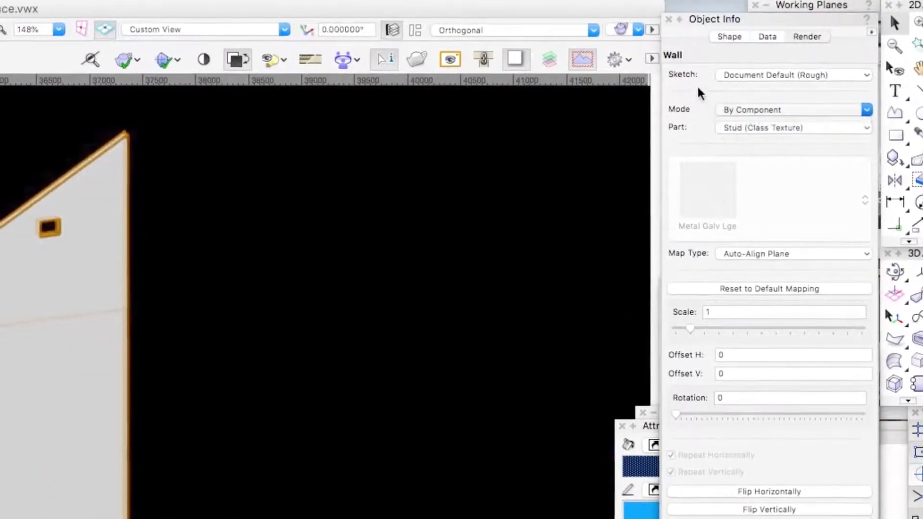
pyautogui.click(757, 111)
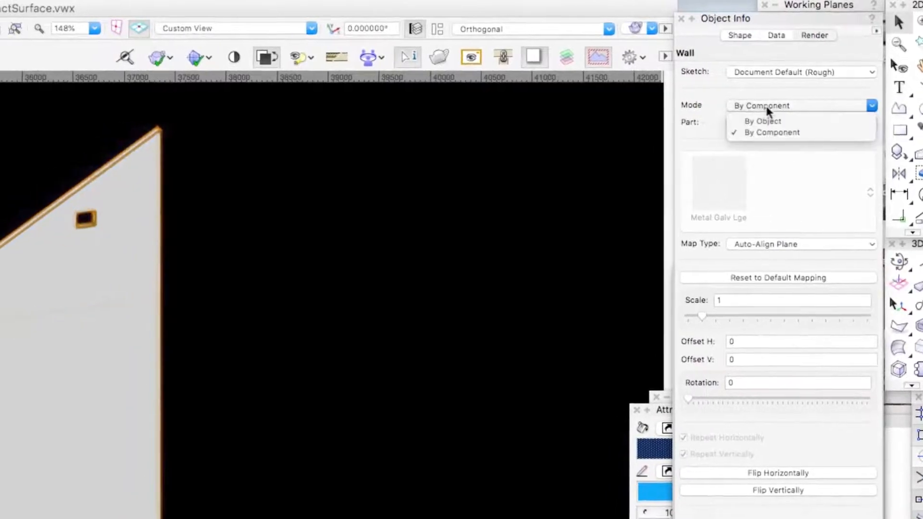
pyautogui.click(770, 120)
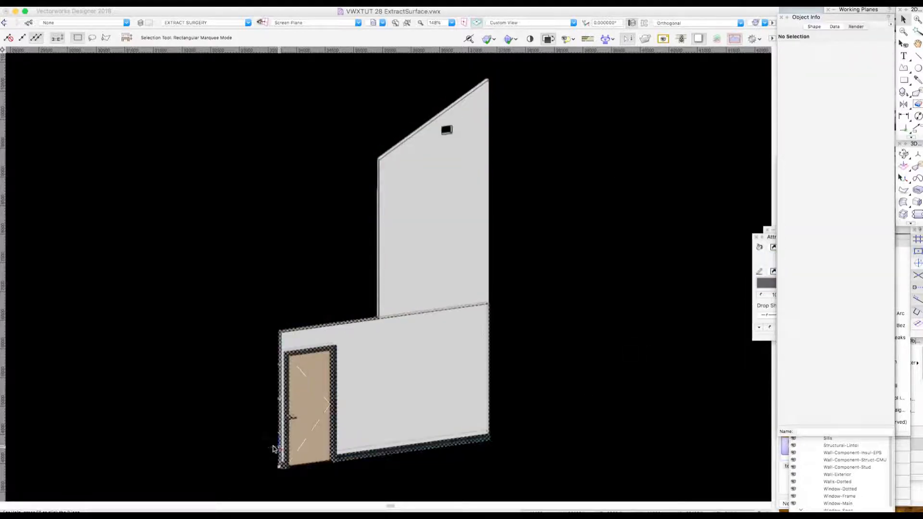
# - Bring the wall with three windows into close view and make Glazing-Image the active class
pyautogui.click(408, 23)
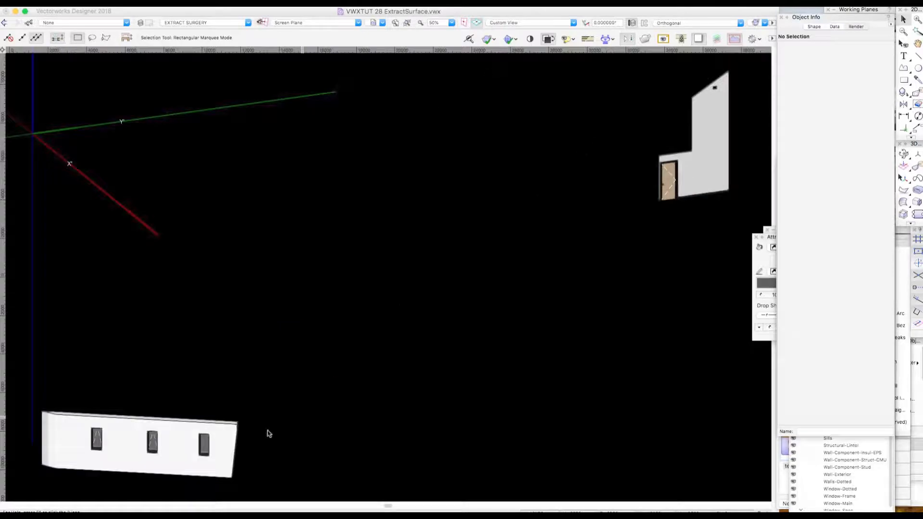
pyautogui.click(408, 23)
pyautogui.click(669, 126)
pyautogui.click(826, 441)
pyautogui.click(819, 360)
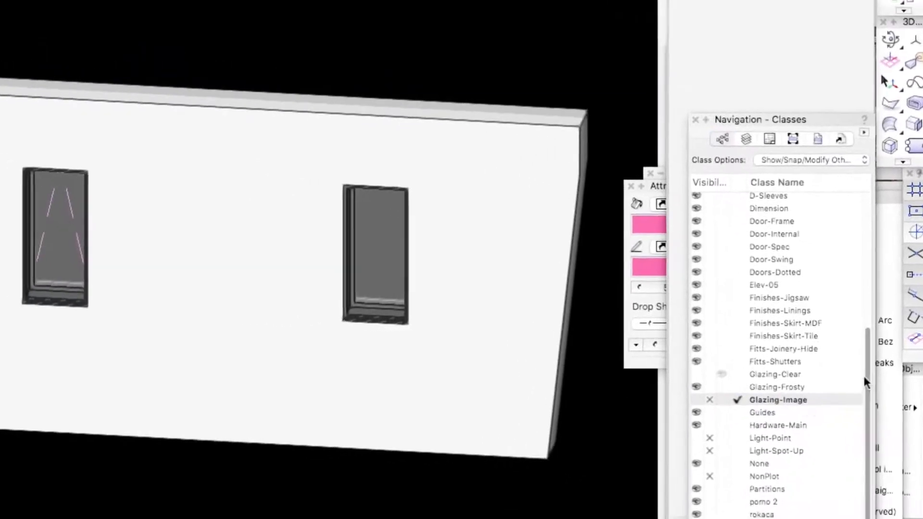
pyautogui.moveTo(866, 378)
pyautogui.mouseDown()
pyautogui.moveTo(865, 225)
pyautogui.moveTo(868, 378)
pyautogui.mouseUp()
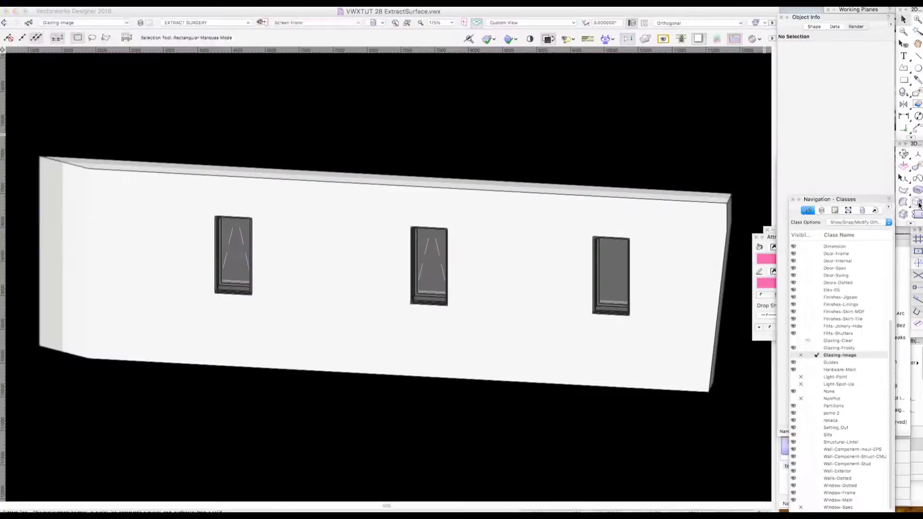
# - Extract the front face of the three-window wall as a surface and move it in 3D by X 2, Y 0, Z 0
pyautogui.click(485, 217)
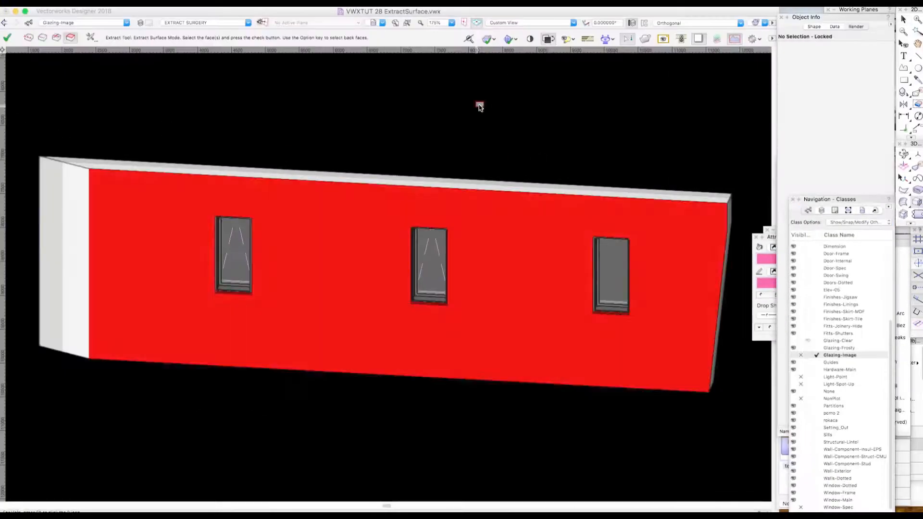
pyautogui.click(8, 37)
pyautogui.press('super+alt+m')
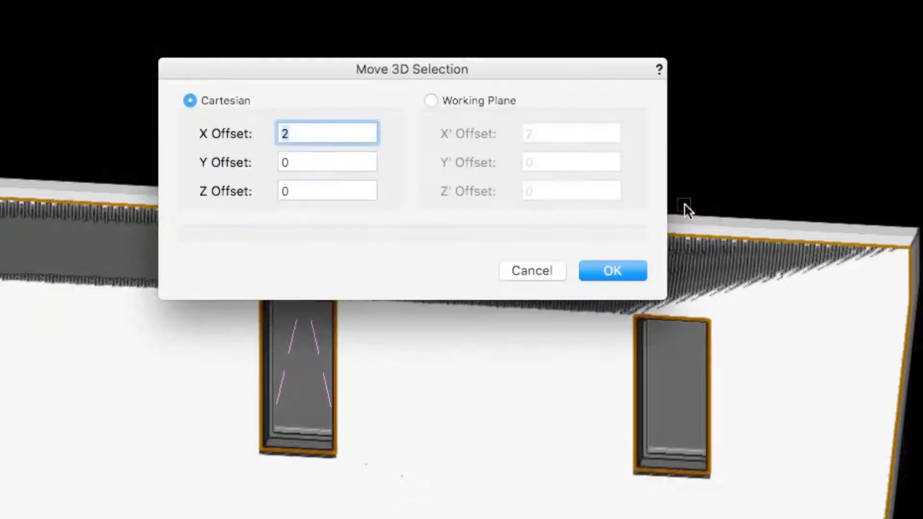
pyautogui.press('Return')
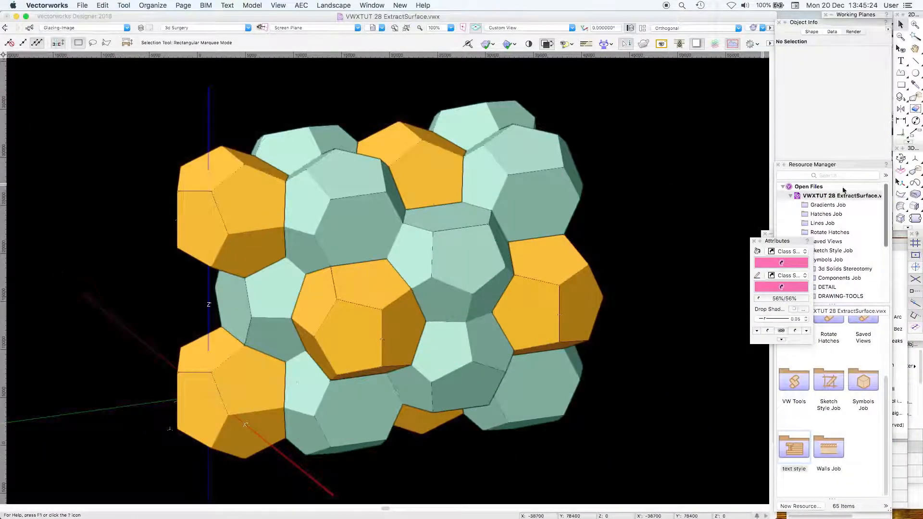
# - Check the Extract preferences and extract a hexagonal face of the upper rear polyhedron as a polygon in the 3d-Solids class
pyautogui.click(915, 207)
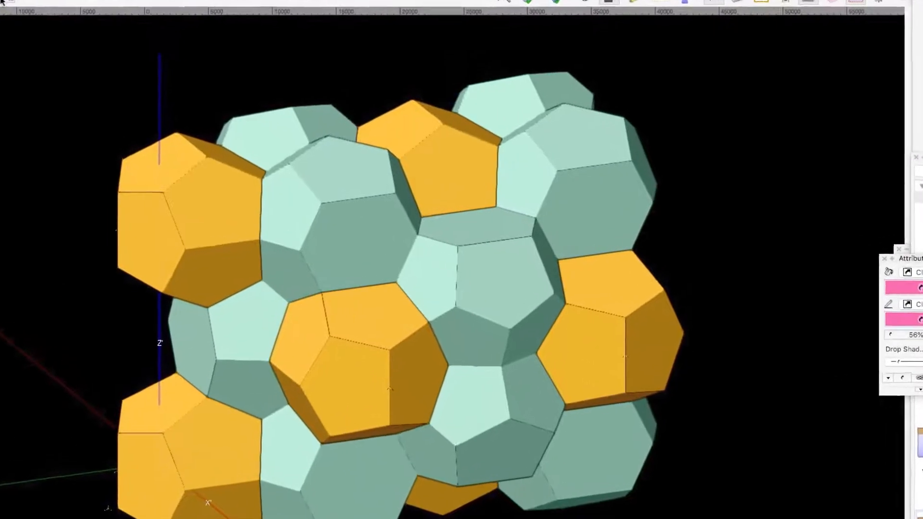
pyautogui.click(89, 44)
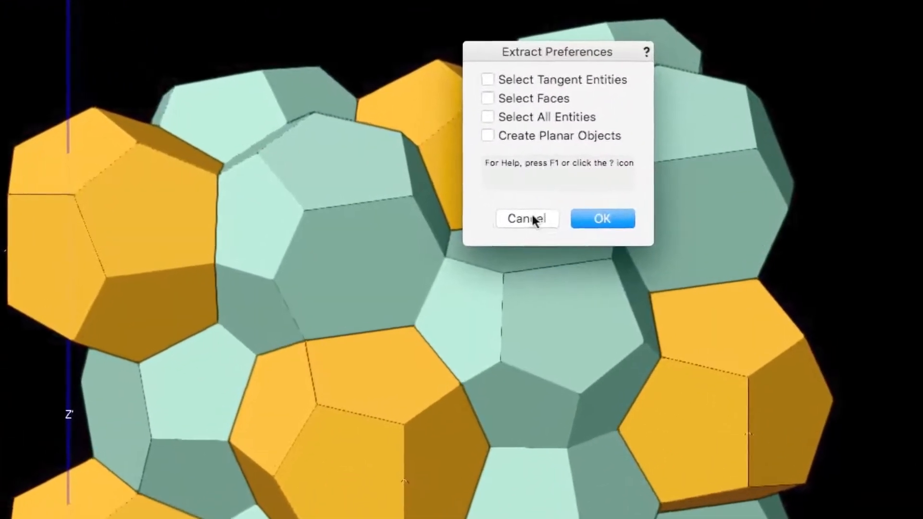
pyautogui.click(486, 211)
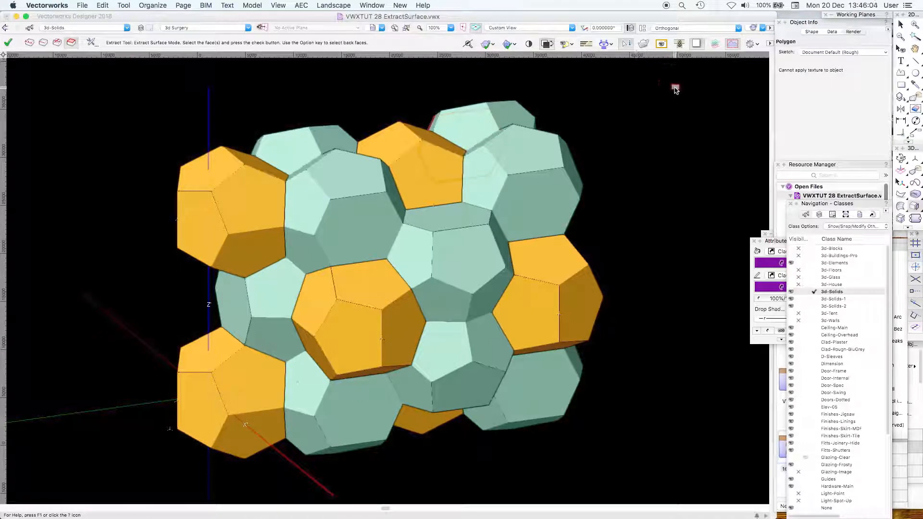
# - Enter the extracted hexagon's group and examine the polygon's shape properties
pyautogui.press('super+bracketleft')
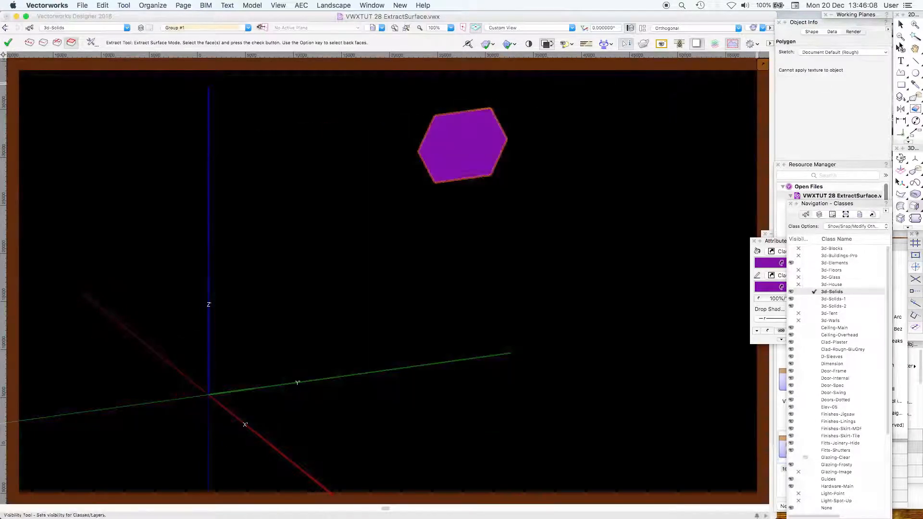
pyautogui.click(406, 29)
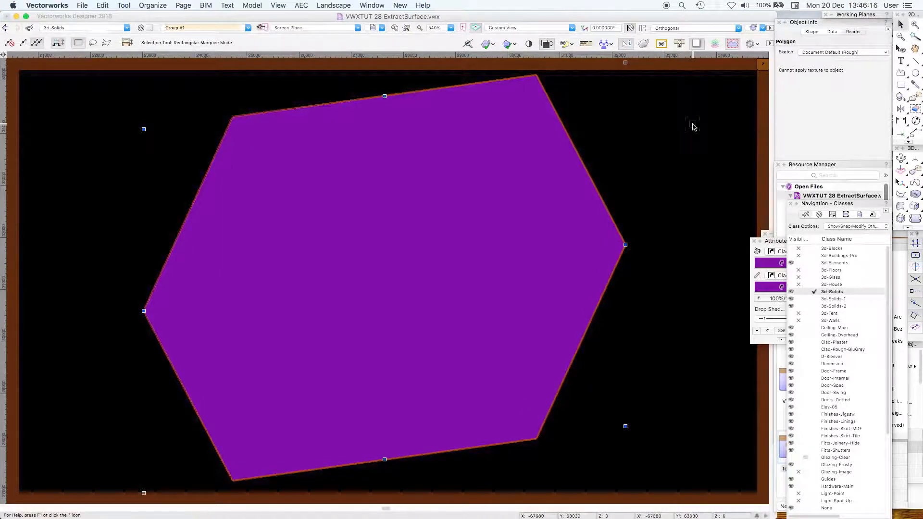
pyautogui.click(812, 32)
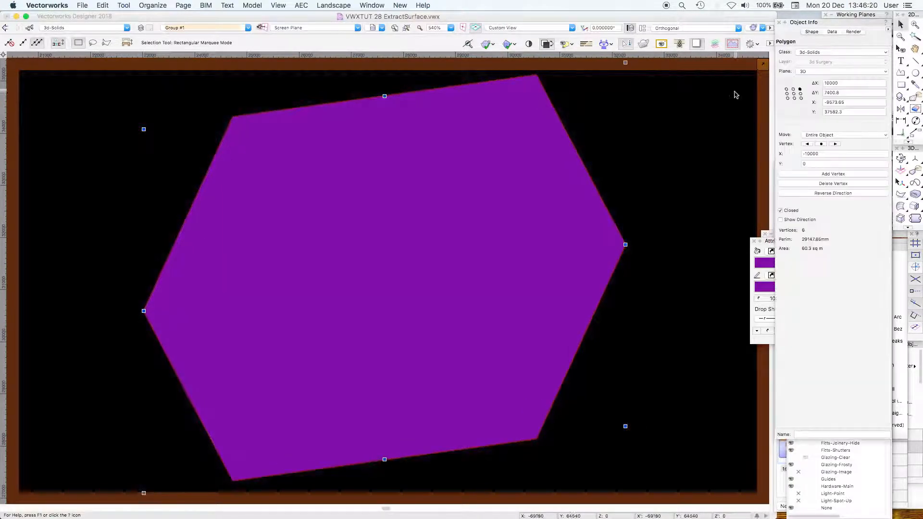
# - Try Push/Pull on the extracted hexagon and set the working plane to its face
pyautogui.press('super+minus')
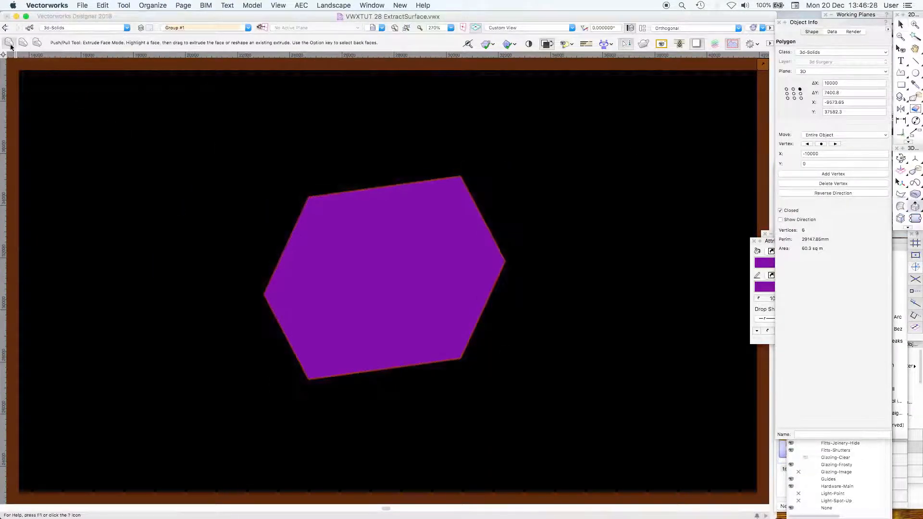
pyautogui.click(516, 377)
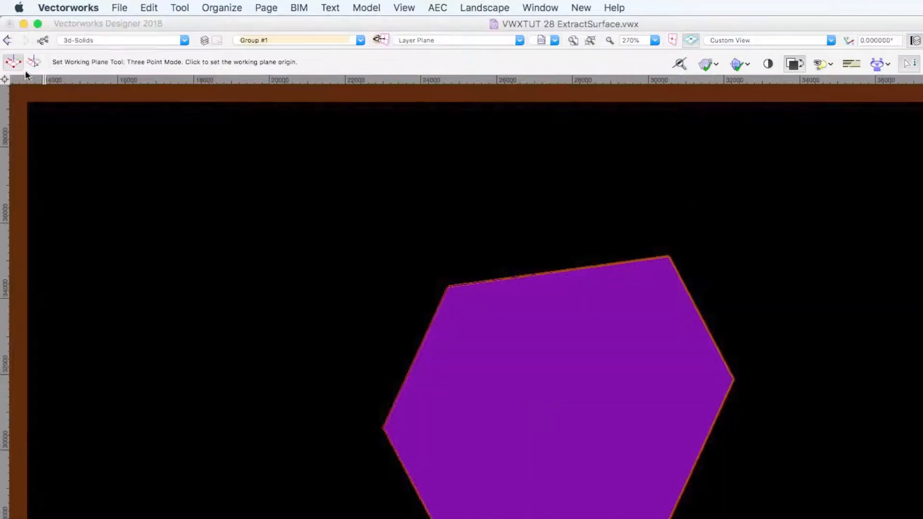
pyautogui.click(558, 404)
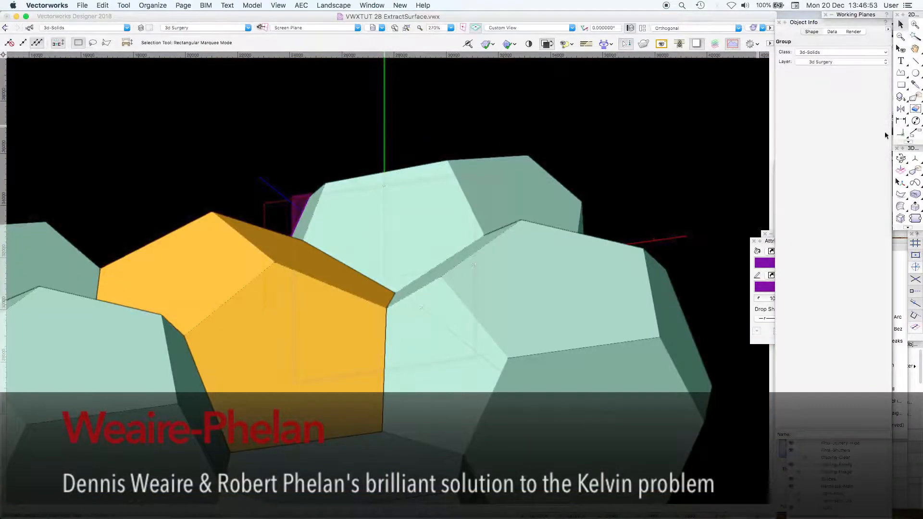
# - Move the Waire Ph 2 polyhedron symbol in 3D by X 7000, Y 0, Z 0
pyautogui.moveTo(481, 193); pyautogui.dragTo(554, 198)
pyautogui.press('super+2')
pyautogui.press('super+2')
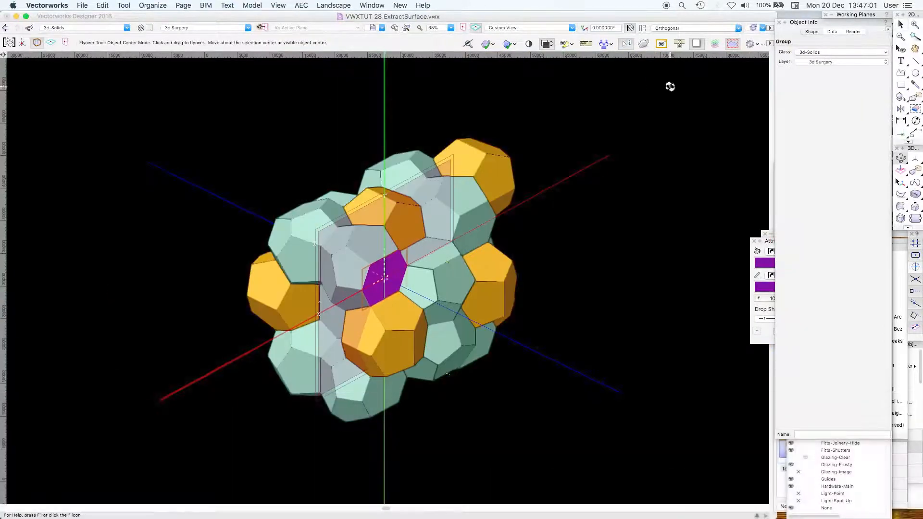
pyautogui.press('super+alt+m')
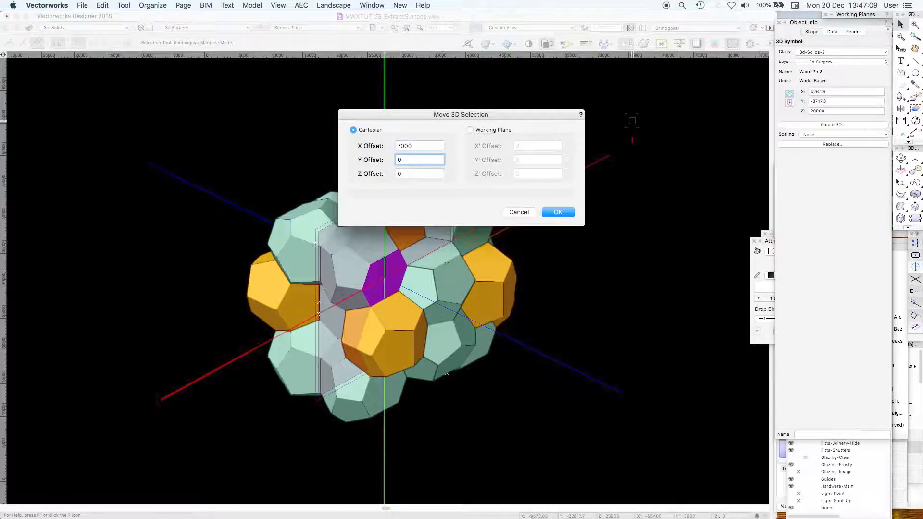
pyautogui.press('Return')
# - Pull several individual polyhedra out of the Weaire-Phelan cluster and spread them around it
pyautogui.moveTo(458, 207); pyautogui.dragTo(673, 188)
pyautogui.moveTo(440, 278); pyautogui.dragTo(643, 365)
pyautogui.moveTo(356, 271); pyautogui.dragTo(98, 375)
pyautogui.moveTo(273, 306); pyautogui.dragTo(91, 228)
pyautogui.moveTo(267, 146); pyautogui.dragTo(267, 146)
pyautogui.moveTo(312, 236); pyautogui.dragTo(222, 115)
pyautogui.click(562, 129)
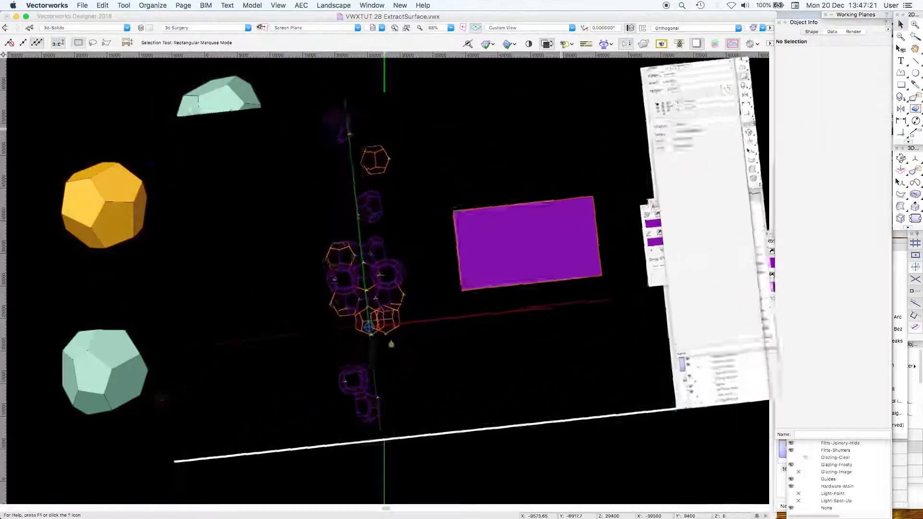
# - Check the OpenGL options and render the rectangular NURBS surface in OpenGL from an angled 3D view
pyautogui.rightClick(540, 195)
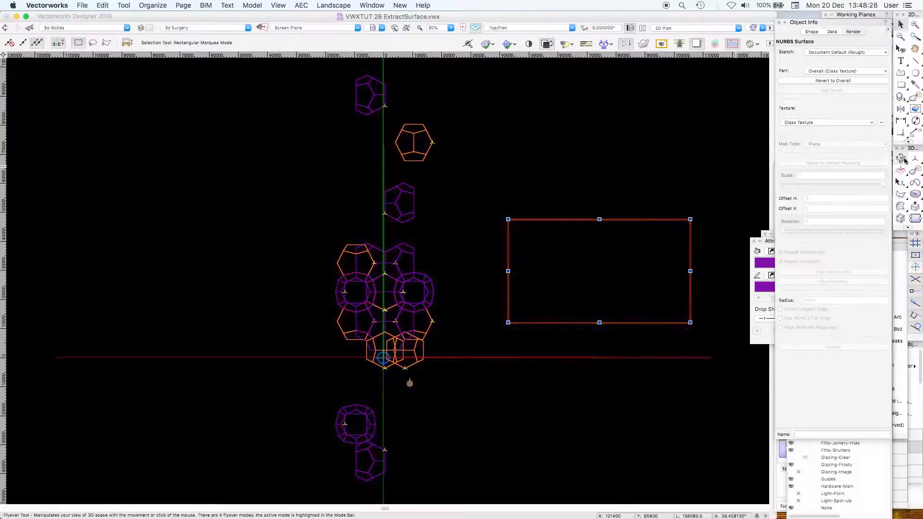
pyautogui.moveTo(410, 384); pyautogui.dragTo(604, 184)
pyautogui.rightClick(604, 184)
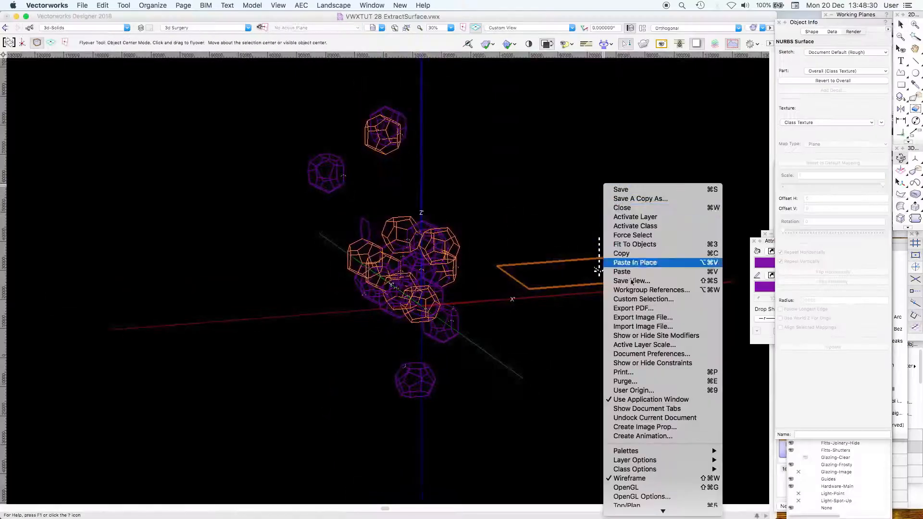
pyautogui.click(643, 497)
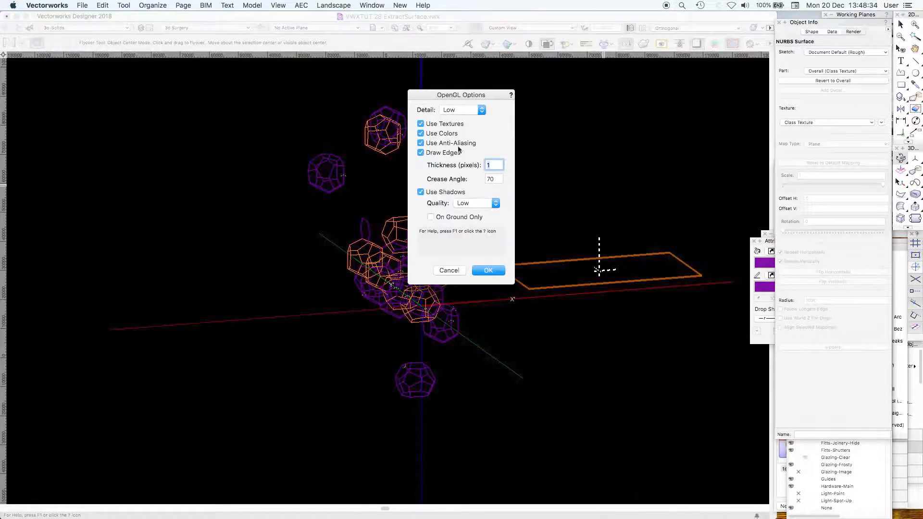
pyautogui.click(492, 273)
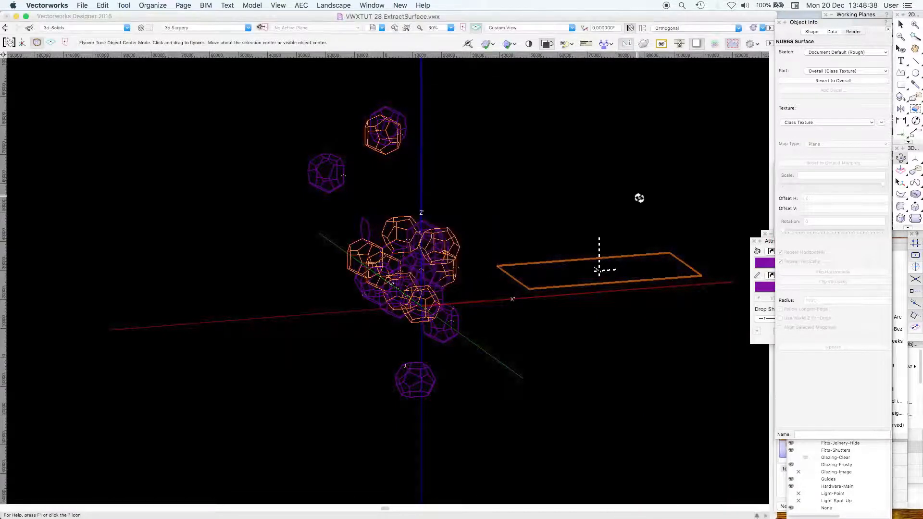
pyautogui.rightClick(667, 186)
pyautogui.click(699, 488)
pyautogui.moveTo(670, 195); pyautogui.dragTo(621, 188)
pyautogui.moveTo(637, 359); pyautogui.dragTo(716, 379)
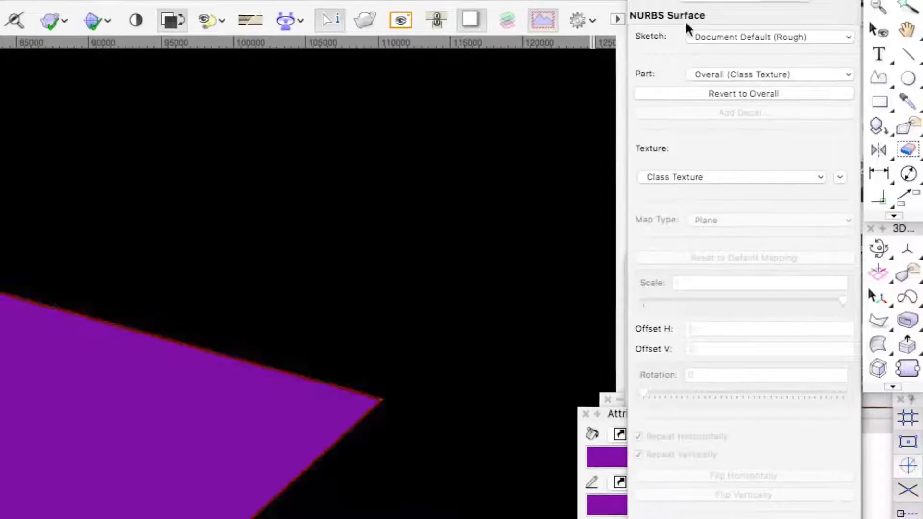
# - Set the NURBS surface's U Degree to 4 and V Degree to 3, and show its vertices
pyautogui.click(812, 32)
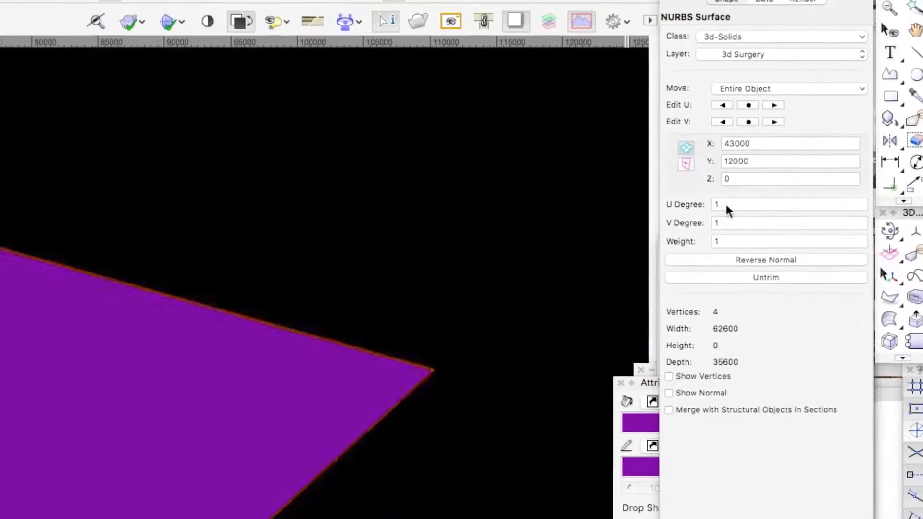
pyautogui.moveTo(721, 209); pyautogui.dragTo(689, 222)
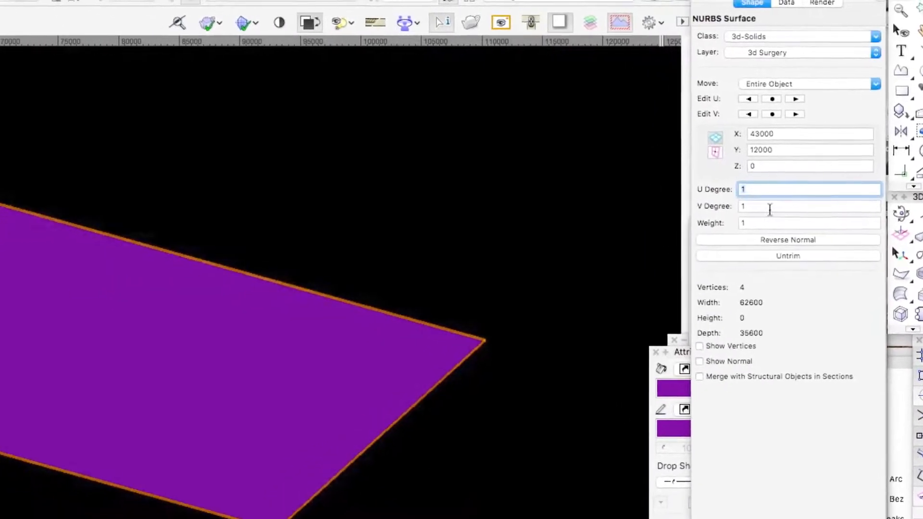
pyautogui.write('4')
pyautogui.press('Tab')
pyautogui.write('3')
pyautogui.press('Return')
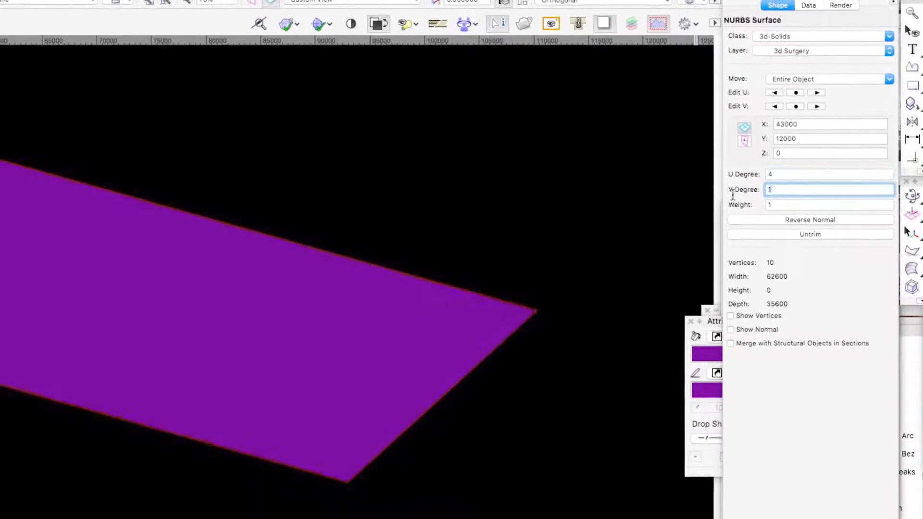
pyautogui.click(723, 323)
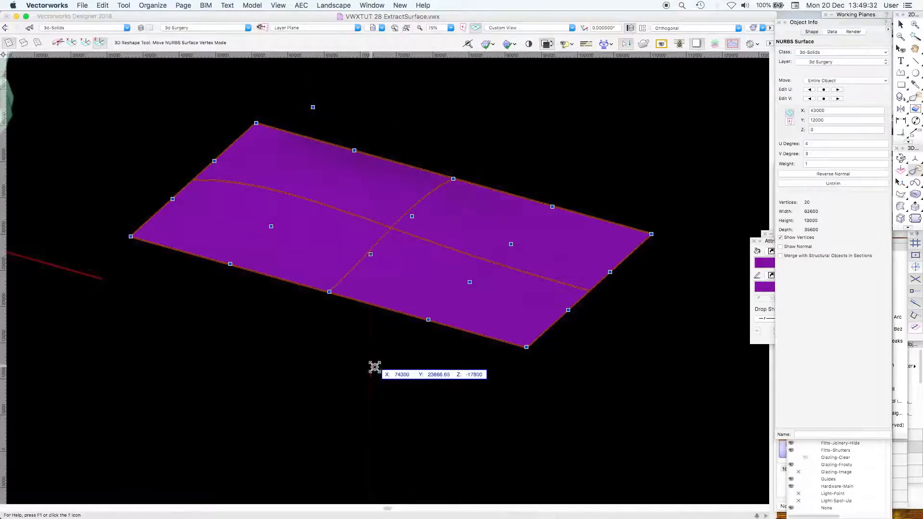
# - Reshape the NURBS surface by raising a vertex on its rear edge and lowering the adjacent corner vertex
pyautogui.moveTo(553, 208); pyautogui.dragTo(554, 148)
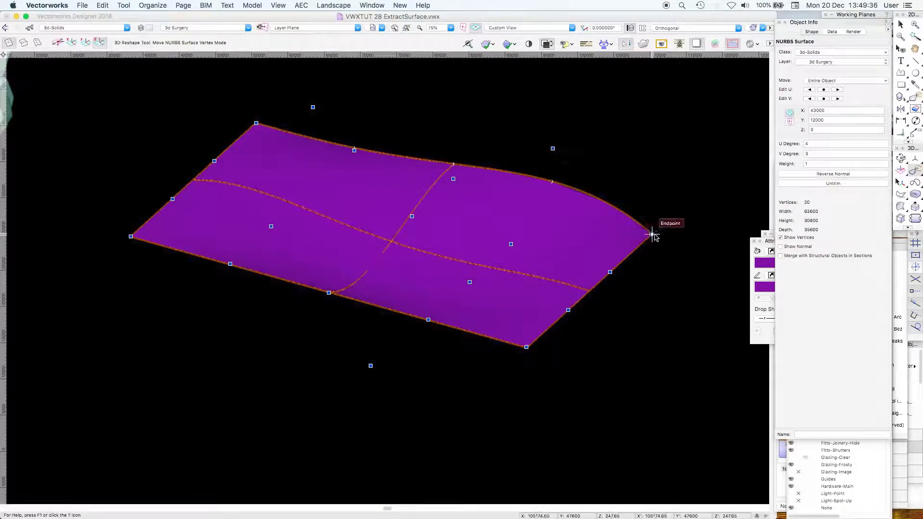
pyautogui.moveTo(657, 305); pyautogui.dragTo(653, 304)
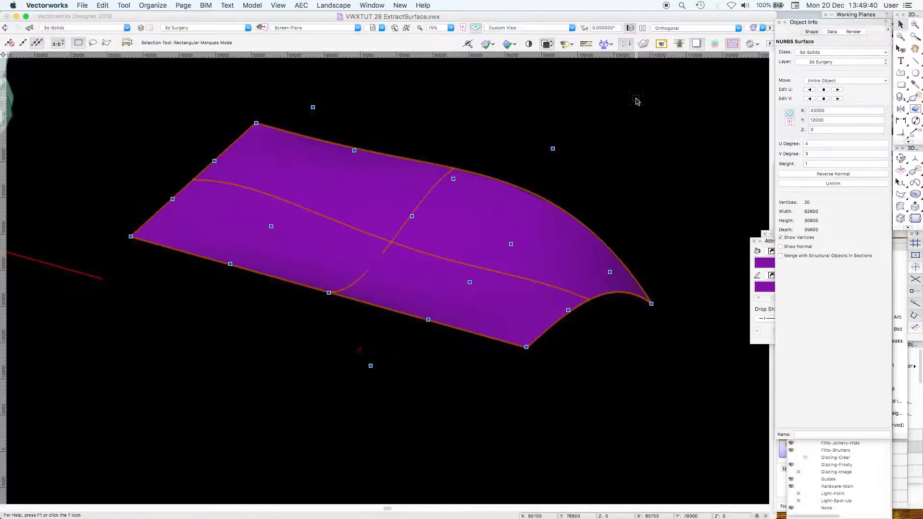
pyautogui.moveTo(498, 188)
pyautogui.mouseDown()
pyautogui.moveTo(535, 187)
pyautogui.moveTo(486, 185)
pyautogui.mouseUp()
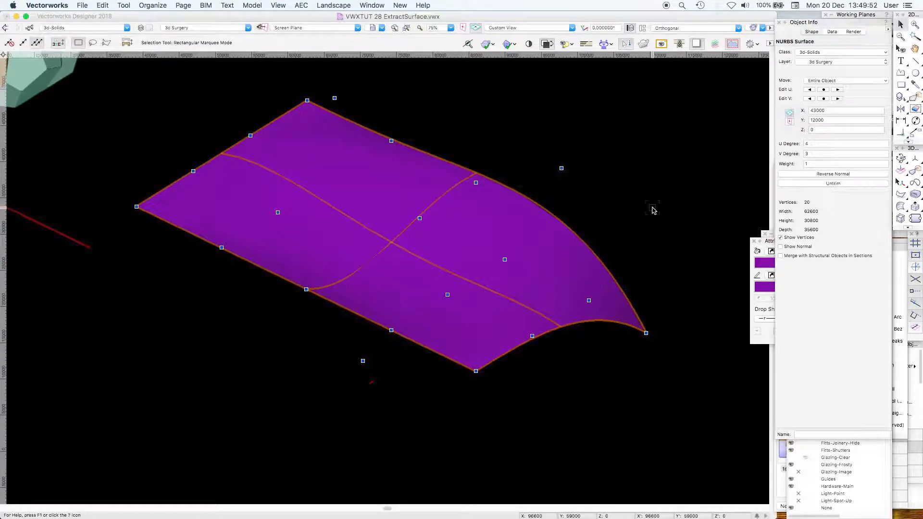
# - Preview iso-parametric curves on the reshaped surface with the Extract tool
pyautogui.click(916, 206)
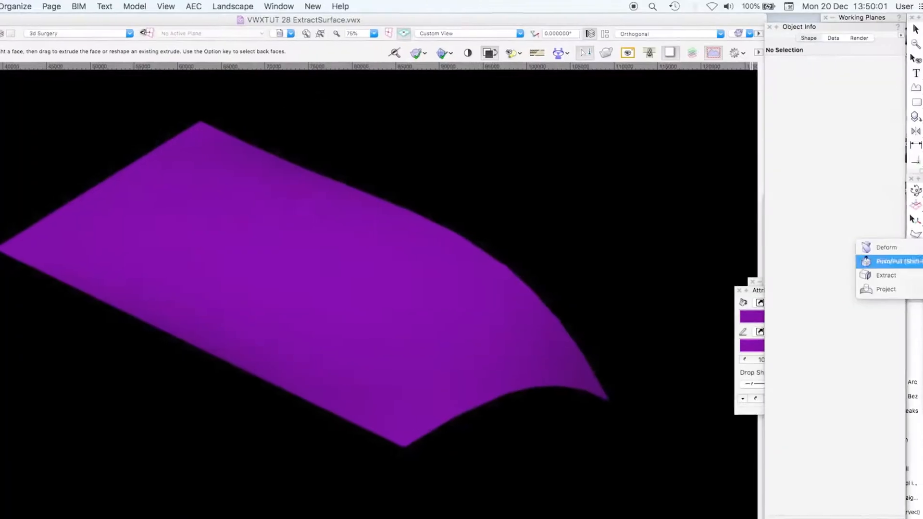
pyautogui.click(879, 229)
pyautogui.click(37, 43)
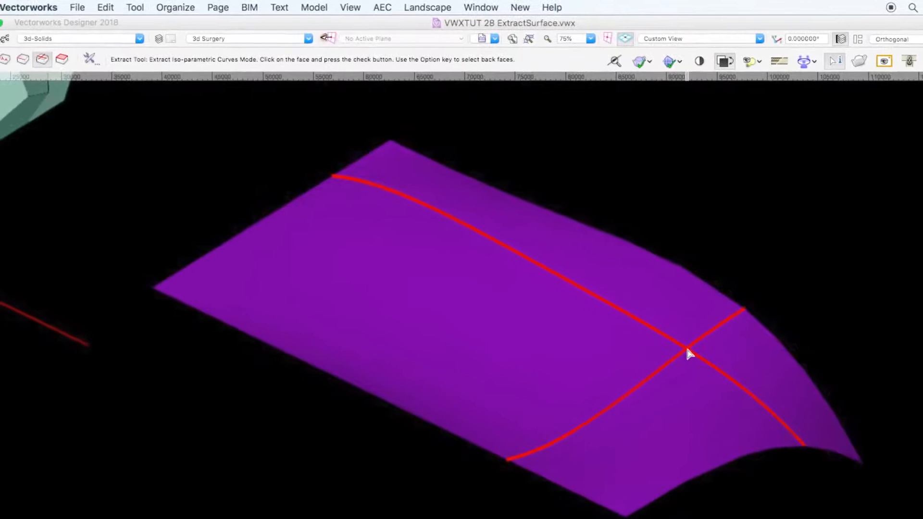
pyautogui.press('x')
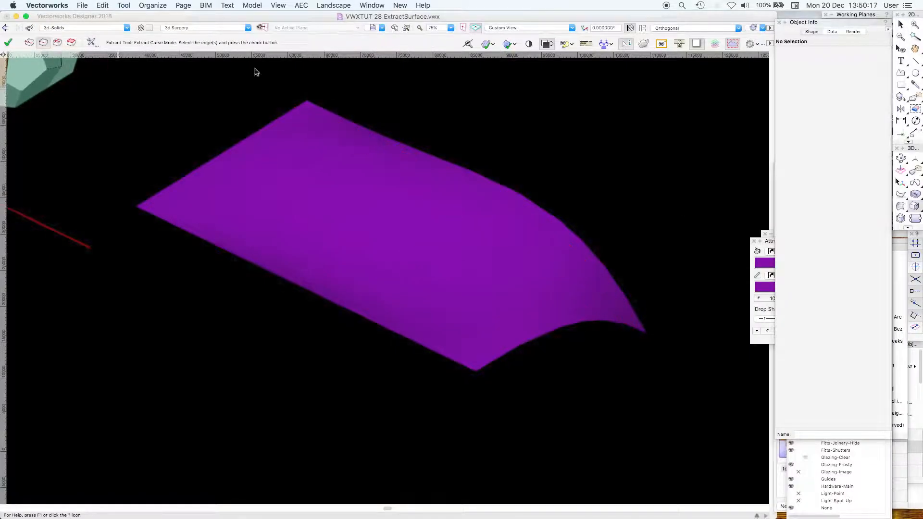
# - Extract the surface's long curved rear edge as a planar polyline and move the surface away from it
pyautogui.press('Return')
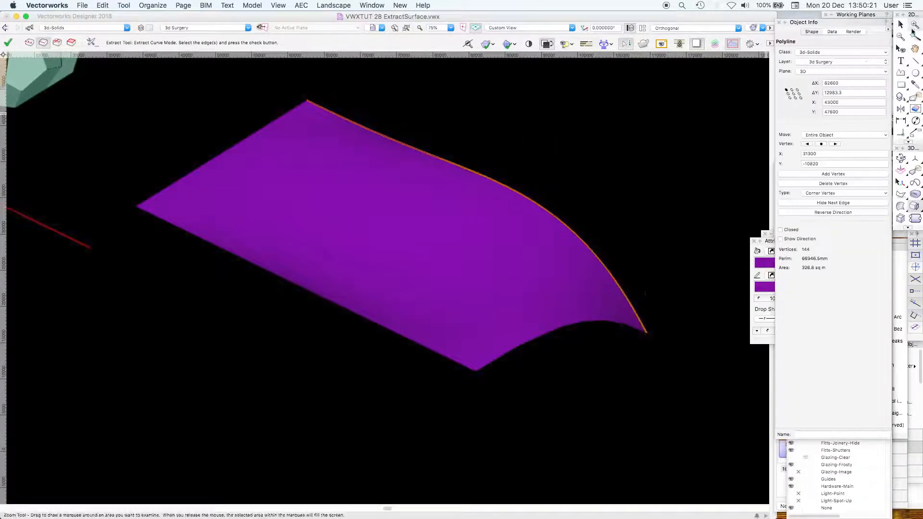
pyautogui.moveTo(635, 317); pyautogui.dragTo(762, 161)
pyautogui.click(612, 251)
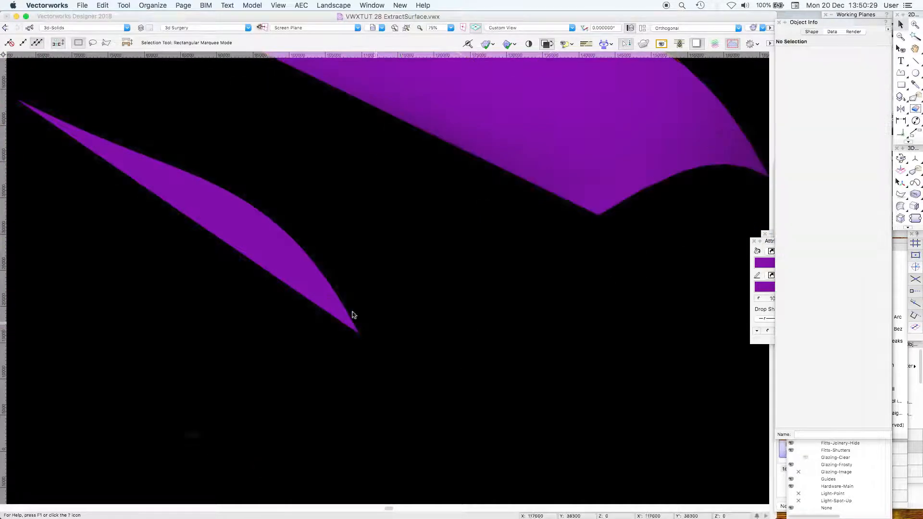
# - Turn off Create Planar Objects in the Extract preferences and extract the surface's short arched edge as a NURBS curve
pyautogui.click(344, 307)
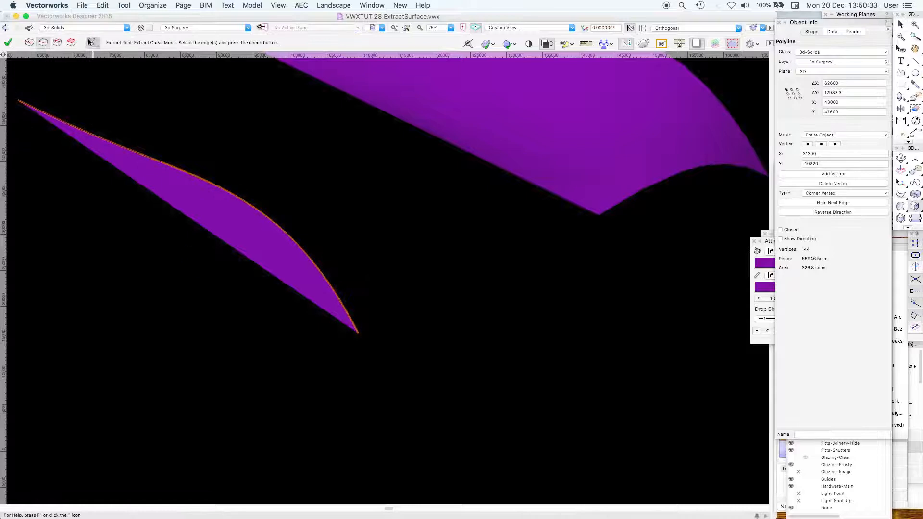
pyautogui.click(90, 42)
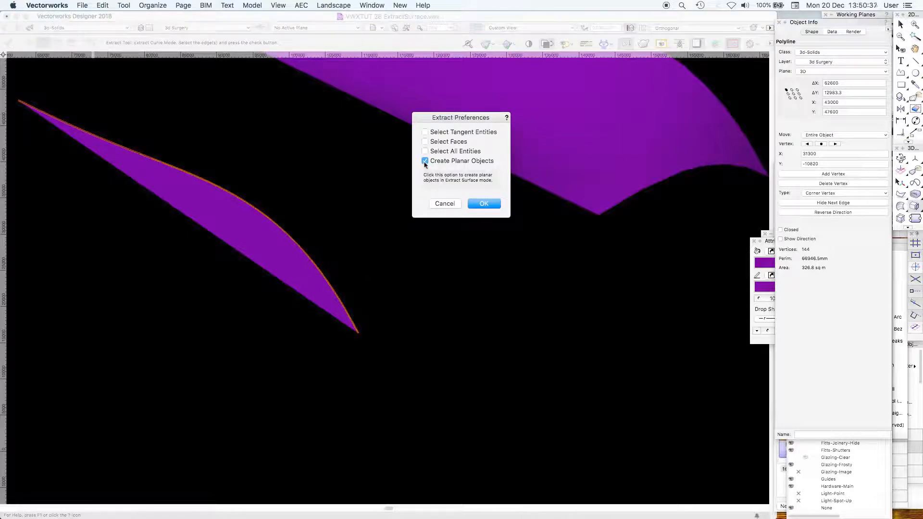
pyautogui.click(484, 203)
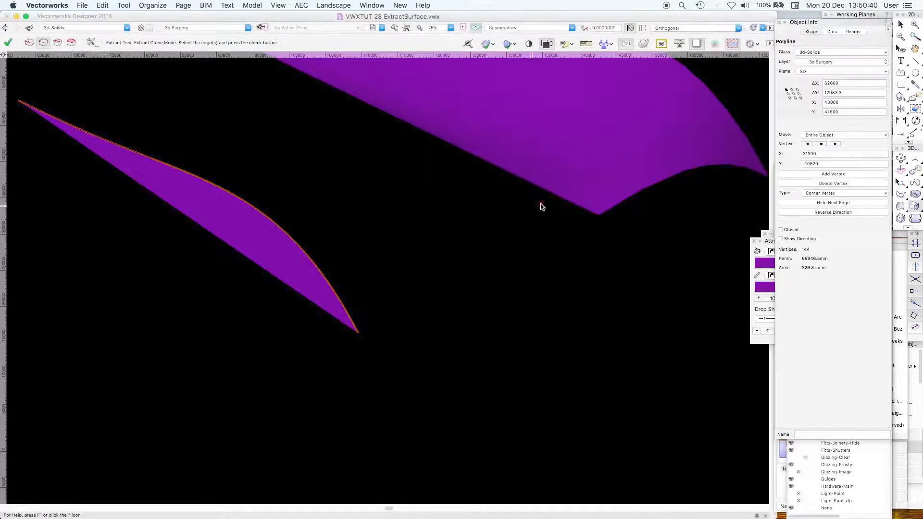
pyautogui.click(665, 180)
pyautogui.click(8, 42)
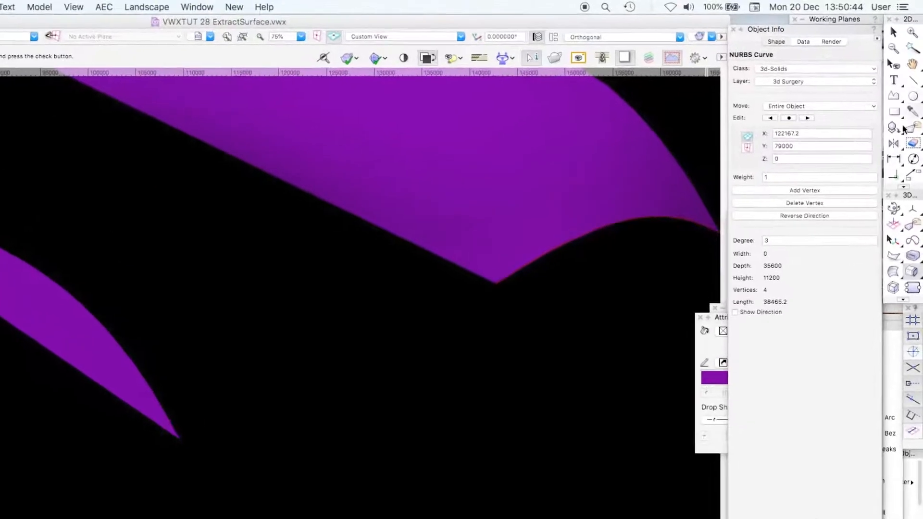
# - Draw a circle of 48200 radius in plan, centred on one end of the S-shaped profile and reaching its other end
pyautogui.click(901, 158)
pyautogui.moveTo(525, 294); pyautogui.dragTo(392, 287)
pyautogui.press('super+2')
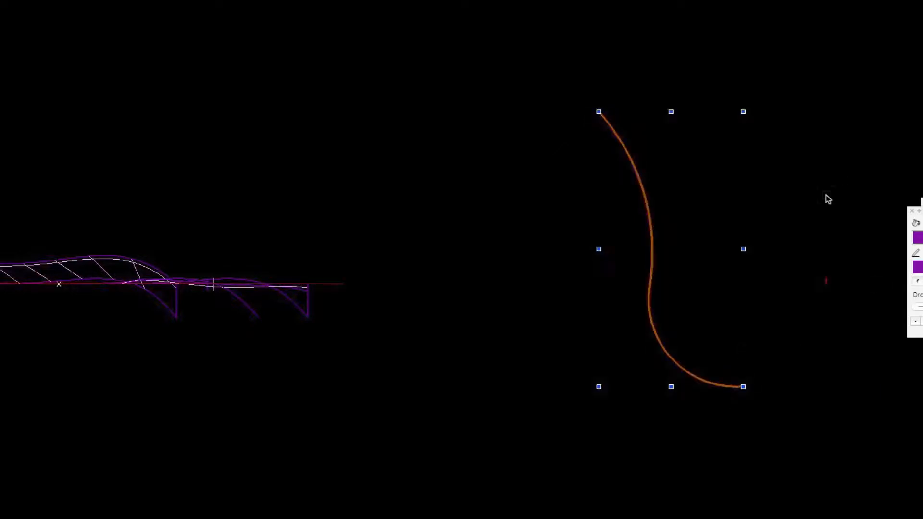
pyautogui.press('0')
pyautogui.press('super+6')
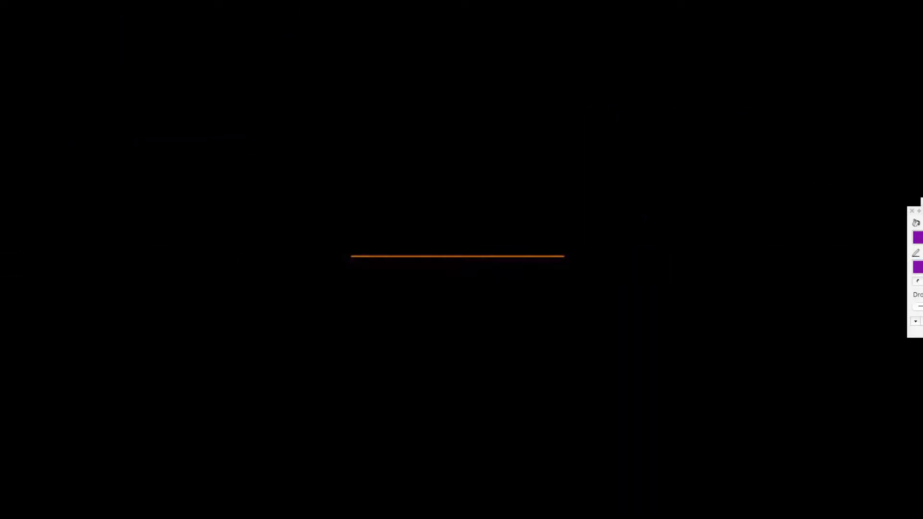
pyautogui.click(351, 257)
pyautogui.click(565, 257)
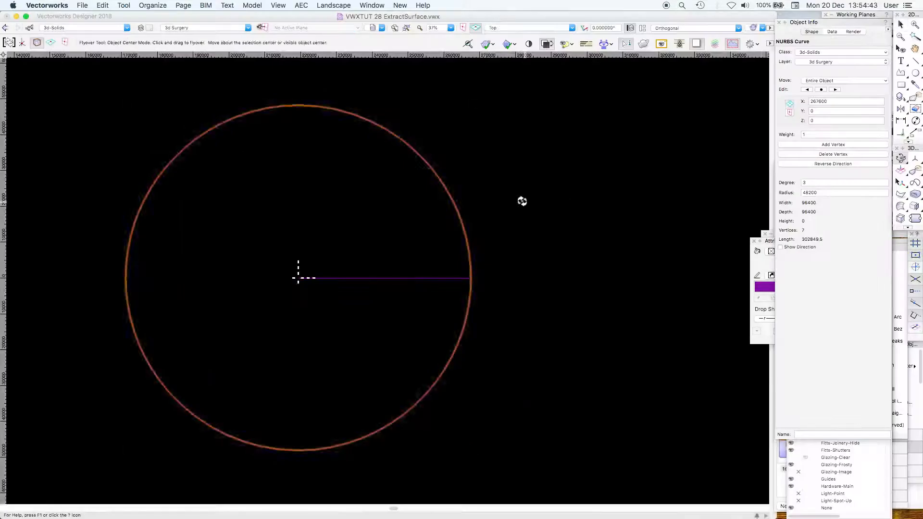
# - Cut the circle down to the half circle that meets the profile's lower end
pyautogui.moveTo(521, 202); pyautogui.dragTo(503, 165)
pyautogui.press('super+2')
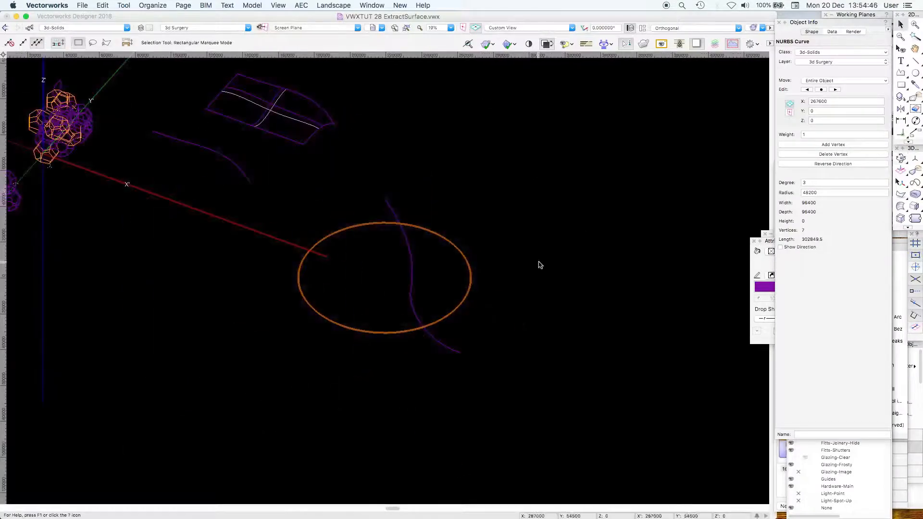
pyautogui.click(541, 265)
pyautogui.click(462, 305)
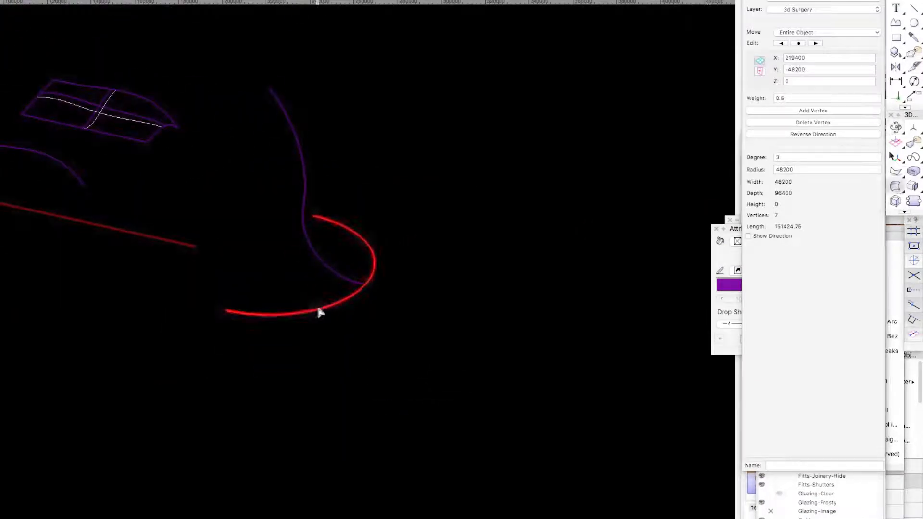
# - Convert the S-shaped profile polyline to a NURBS curve
pyautogui.click(290, 118)
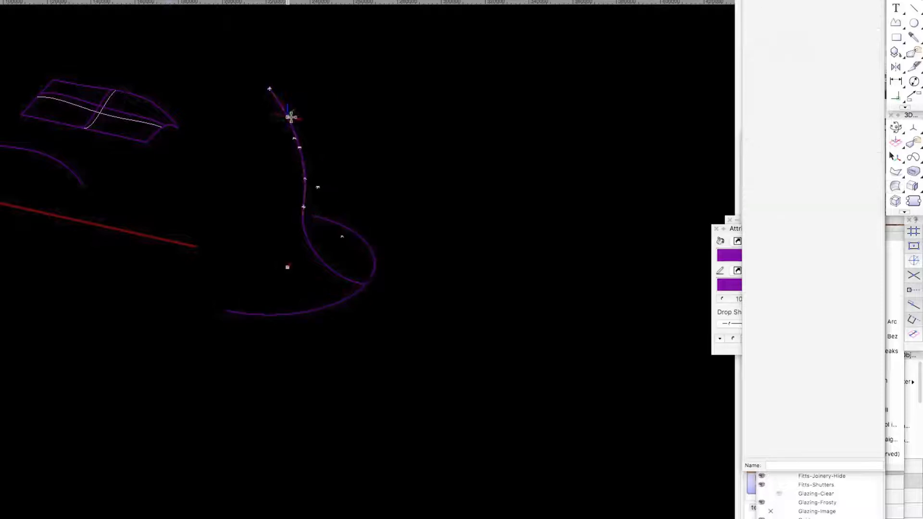
pyautogui.rightClick(289, 126)
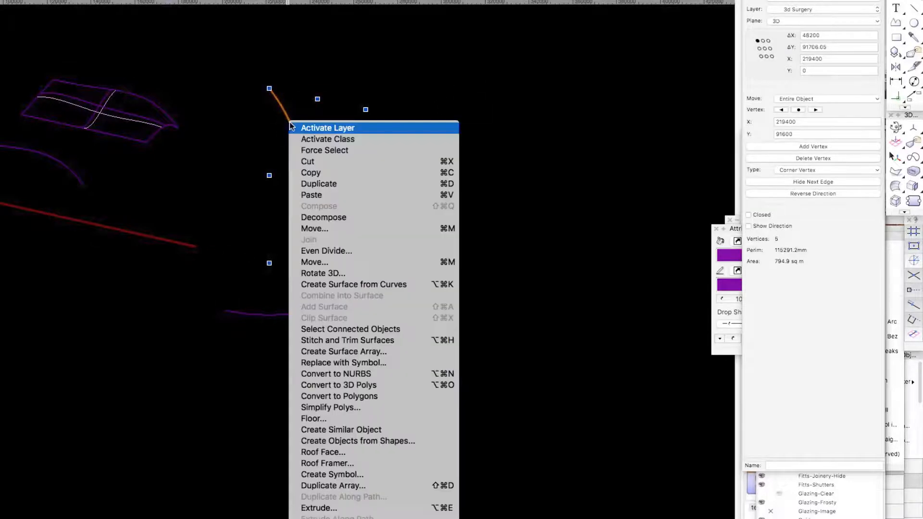
pyautogui.click(362, 374)
# - Loft the S-shaped profile along the half-circle rail to create a curved NURBS surface
pyautogui.click(890, 224)
pyautogui.click(268, 317)
pyautogui.click(199, 310)
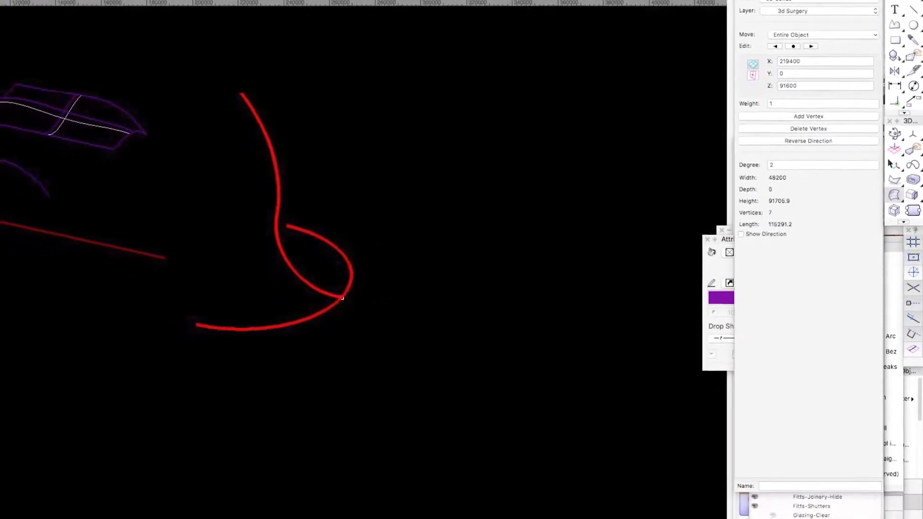
pyautogui.press('Return')
pyautogui.click(398, 309)
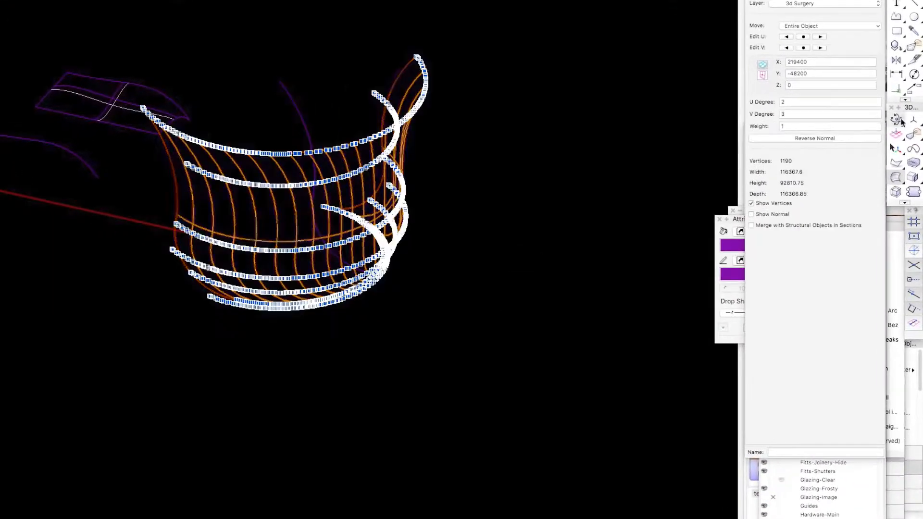
# - Render the lofted surface in OpenGL and orbit around it
pyautogui.click(900, 120)
pyautogui.moveTo(497, 166); pyautogui.dragTo(526, 125)
pyautogui.rightClick(526, 125)
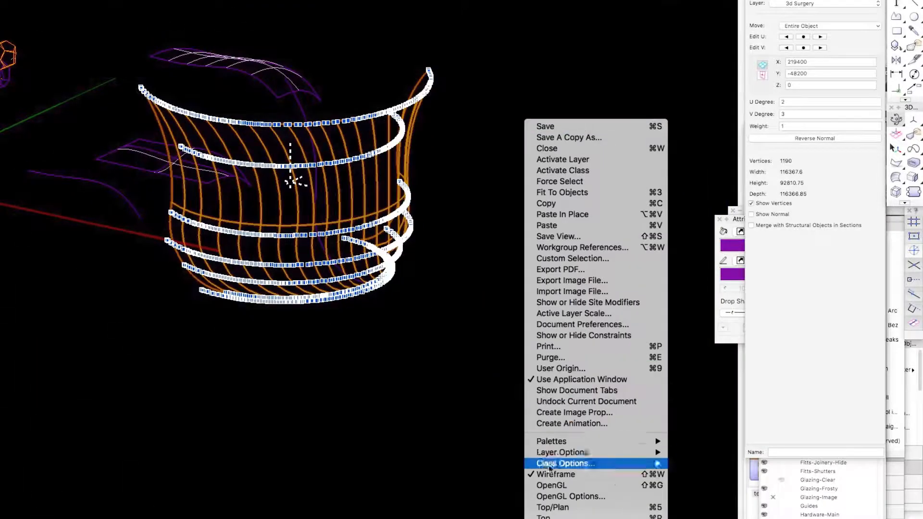
pyautogui.click(552, 485)
pyautogui.moveTo(511, 313)
pyautogui.mouseDown()
pyautogui.moveTo(500, 256)
pyautogui.moveTo(581, 264)
pyautogui.moveTo(659, 241)
pyautogui.moveTo(484, 253)
pyautogui.moveTo(460, 245)
pyautogui.moveTo(499, 246)
pyautogui.mouseUp()
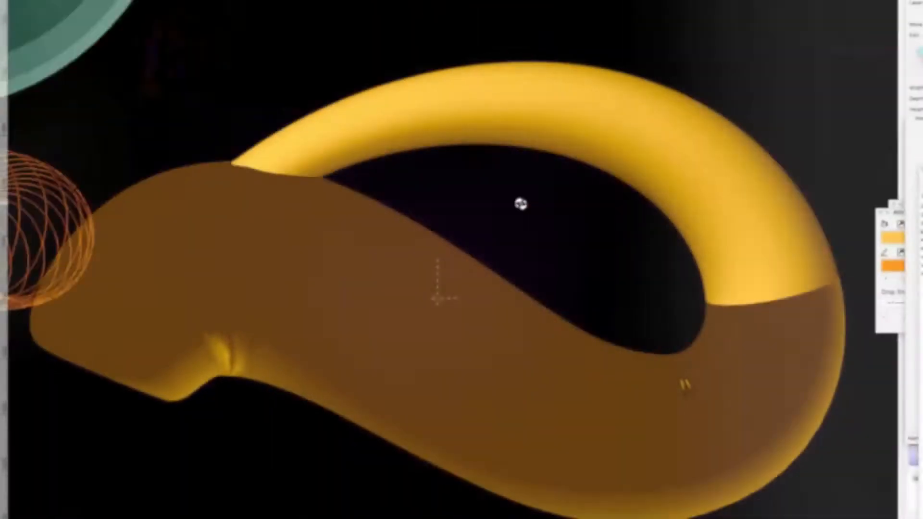
pyautogui.moveTo(521, 202); pyautogui.dragTo(687, 169)
pyautogui.press('super+2')
pyautogui.press('super+2')
# - Confirm the Extract preferences with all options off and start extracting the spiral solid's wide upper face
pyautogui.moveTo(516, 176); pyautogui.dragTo(702, 244, button='middle')
pyautogui.press('super+6')
pyautogui.press('super+2')
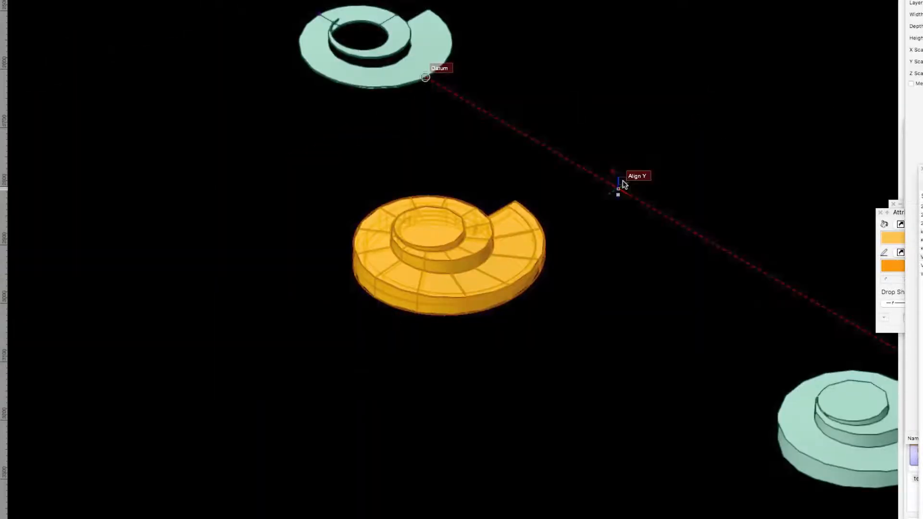
pyautogui.press('super+6')
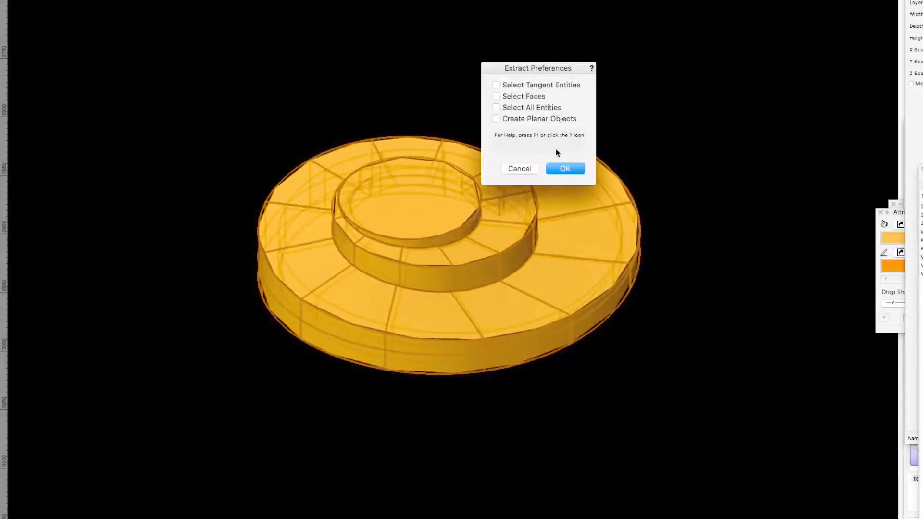
pyautogui.click(553, 168)
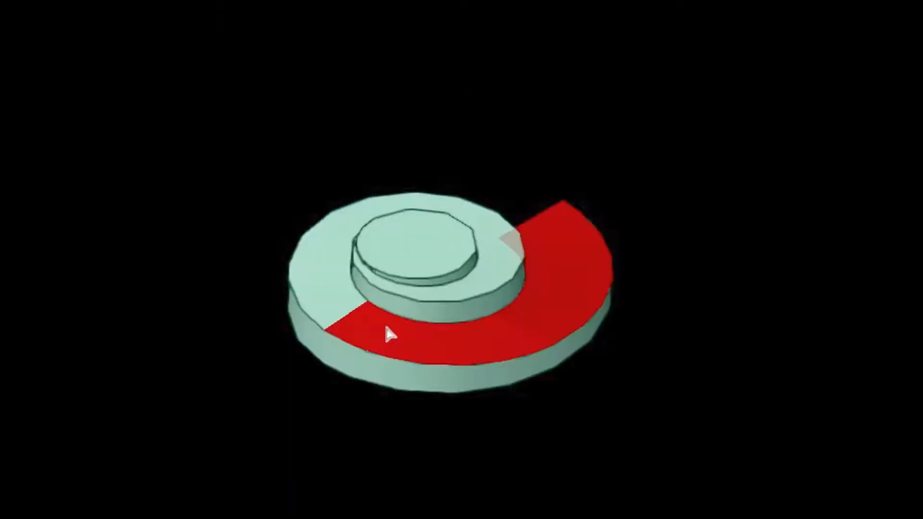